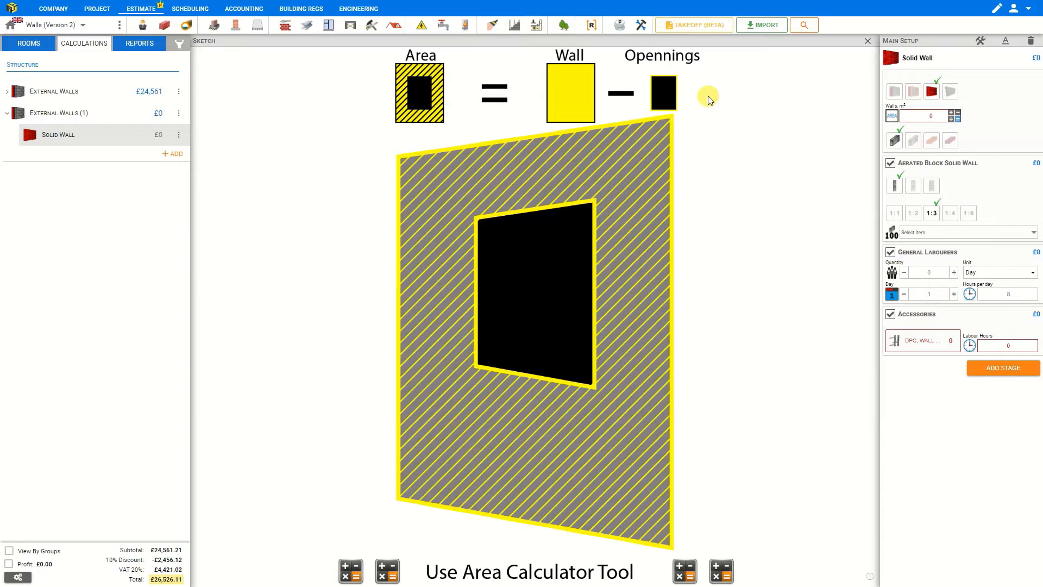
# Open the area calculator for the solid wall and add a square section 7 m wide and 3 m high.
pyautogui.click(956, 118)
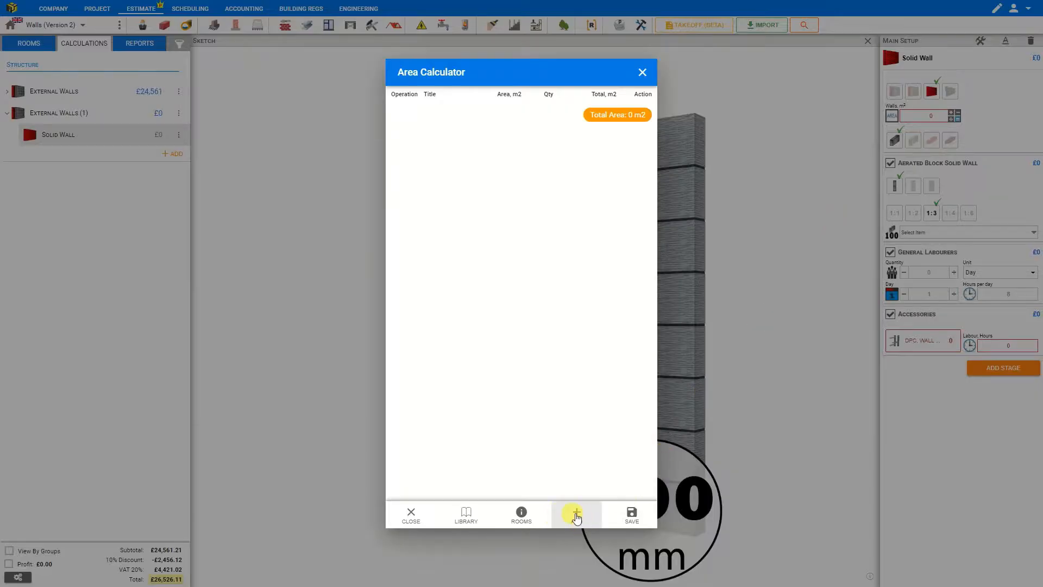
pyautogui.click(576, 515)
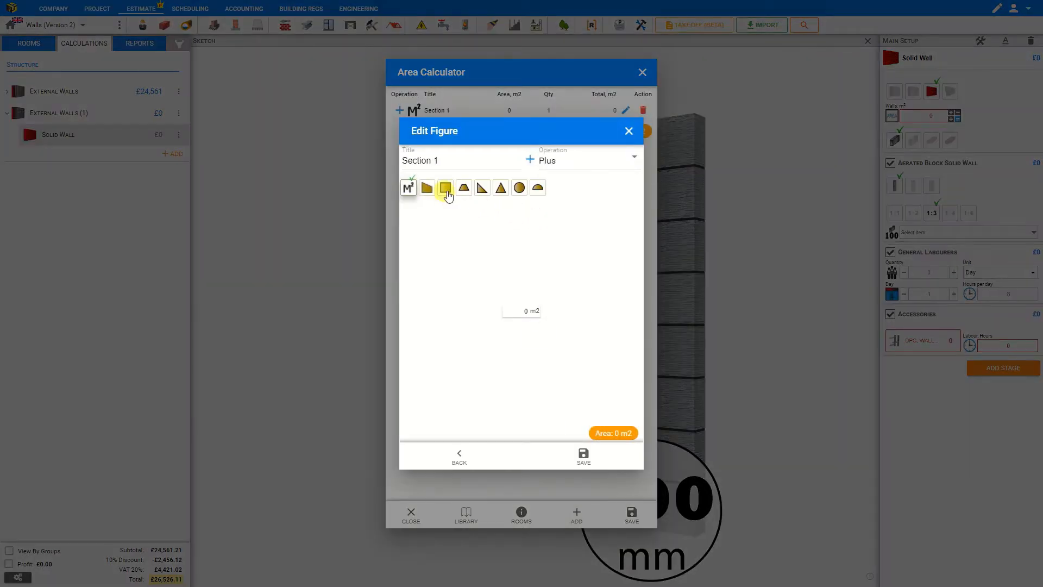
pyautogui.click(445, 189)
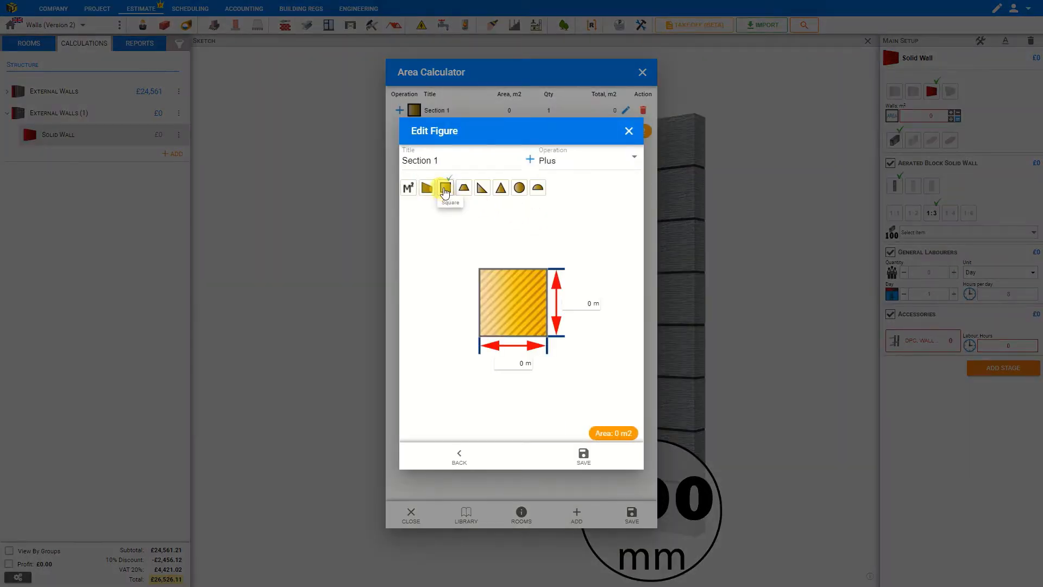
pyautogui.click(510, 364)
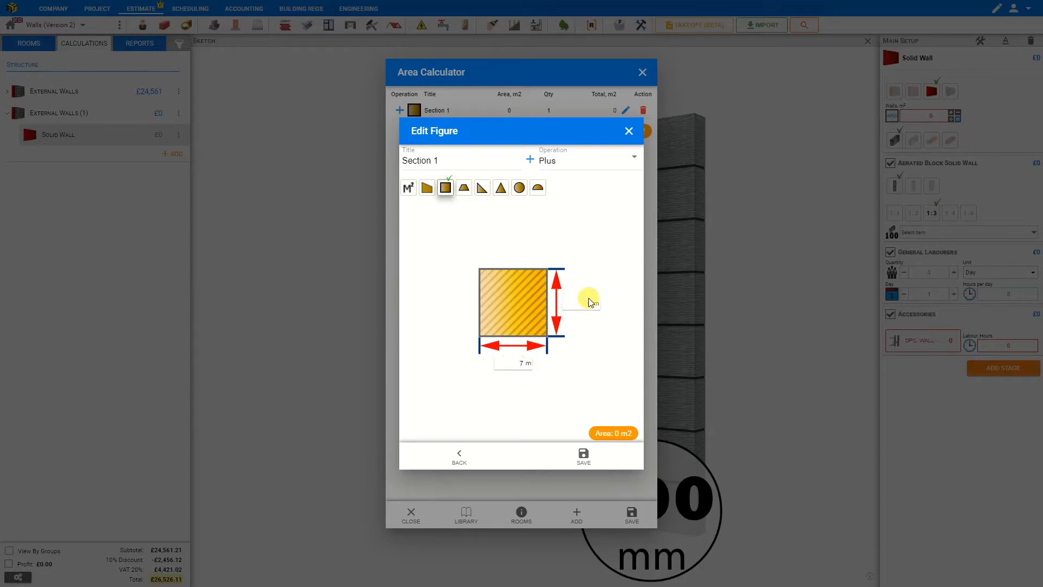
pyautogui.write('3')
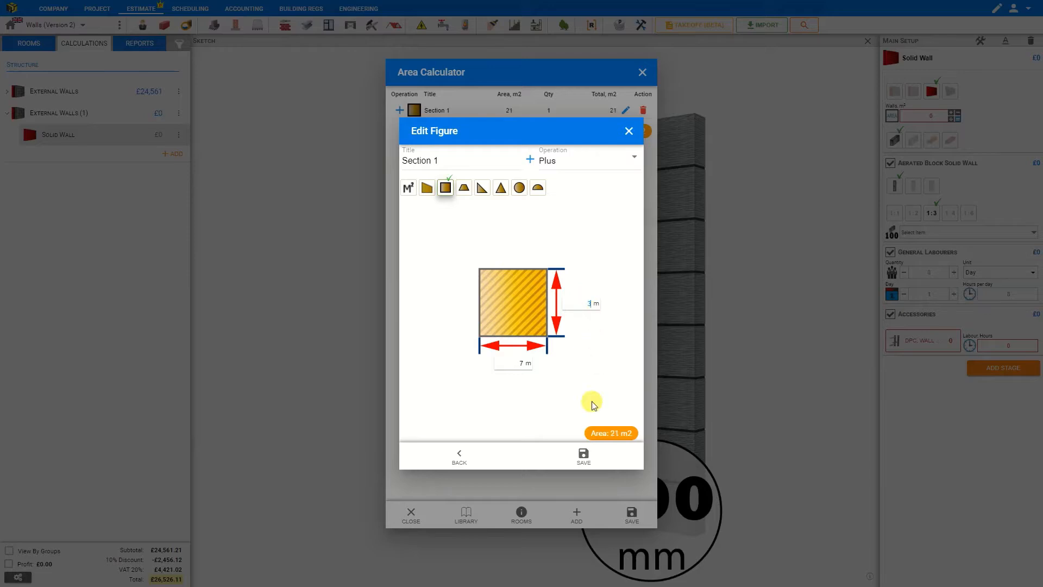
# Title the section Short Wall and save it.
pyautogui.click(454, 159)
pyautogui.moveTo(444, 161); pyautogui.dragTo(377, 161)
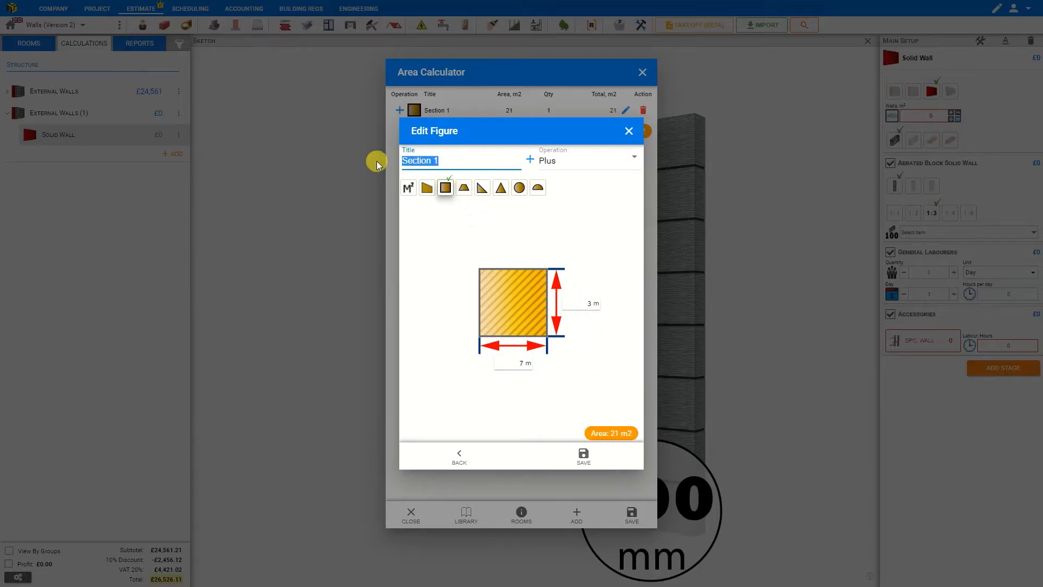
pyautogui.write('Short Wall')
pyautogui.click(584, 458)
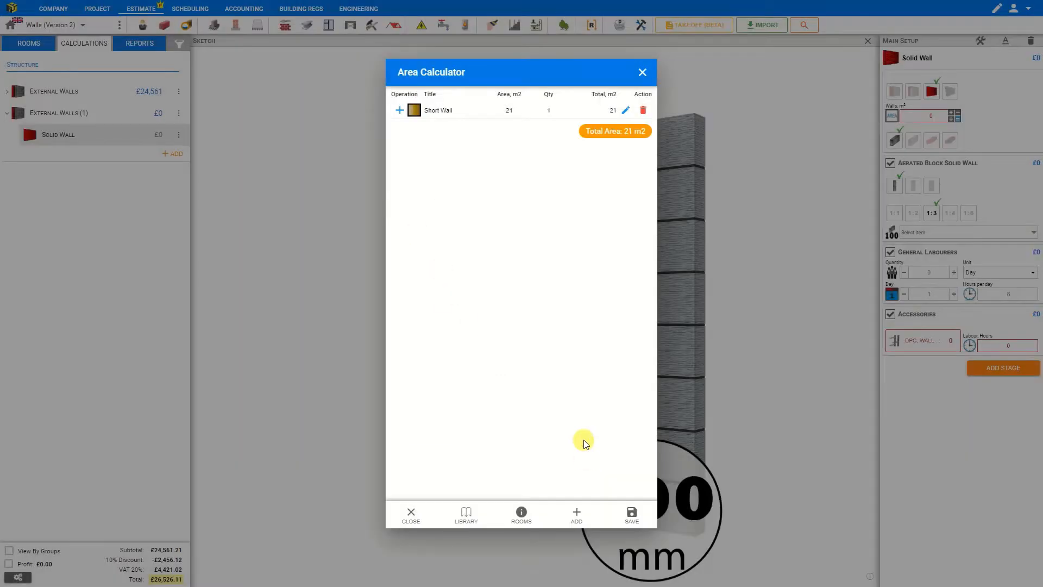
# Set the Short Wall quantity to 2.
pyautogui.click(547, 110)
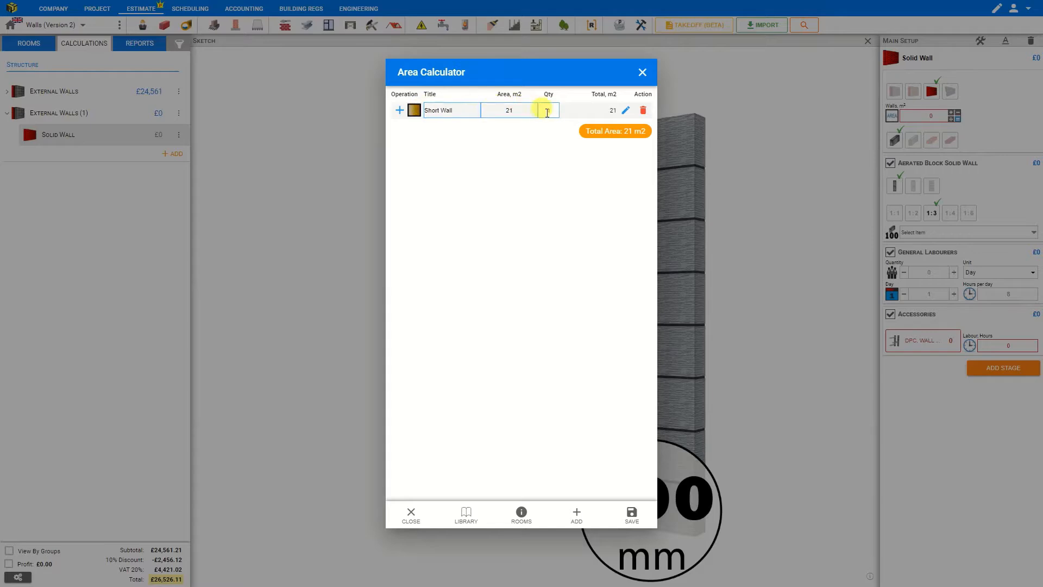
pyautogui.write('2')
pyautogui.press('Return')
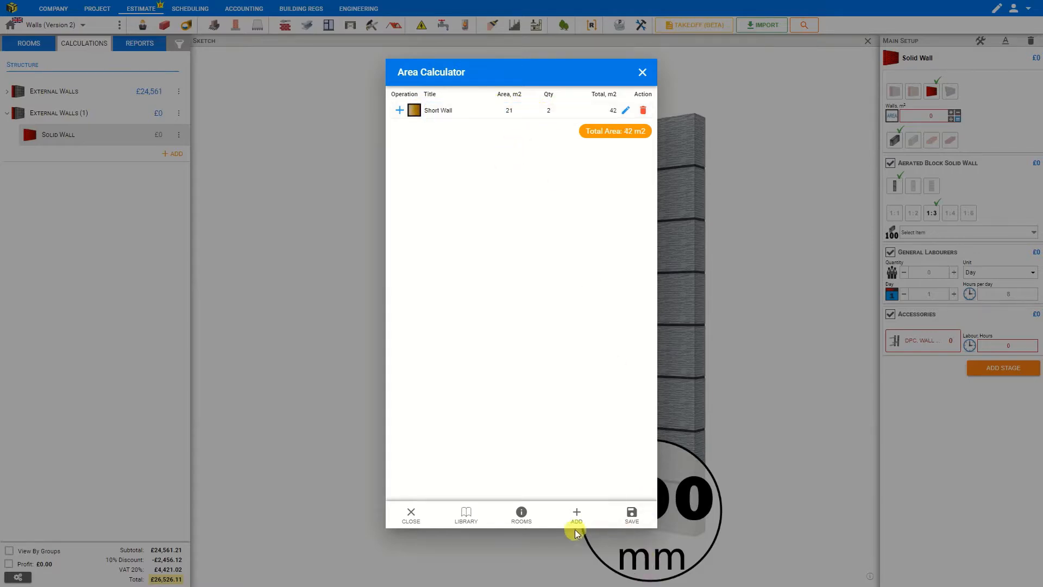
# Add another square section 10 m wide and 3 m high.
pyautogui.click(577, 516)
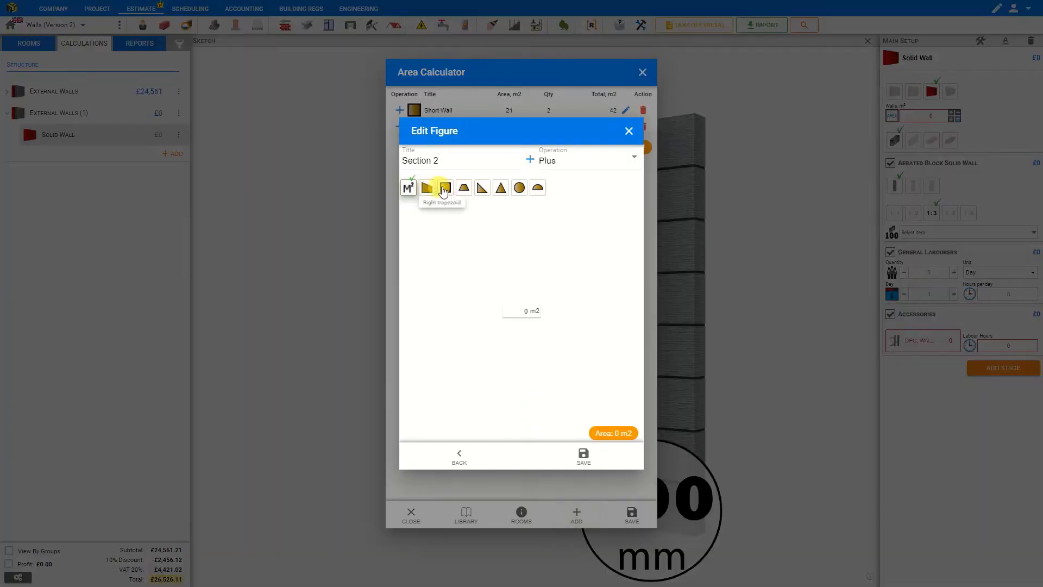
pyautogui.click(445, 188)
pyautogui.click(526, 367)
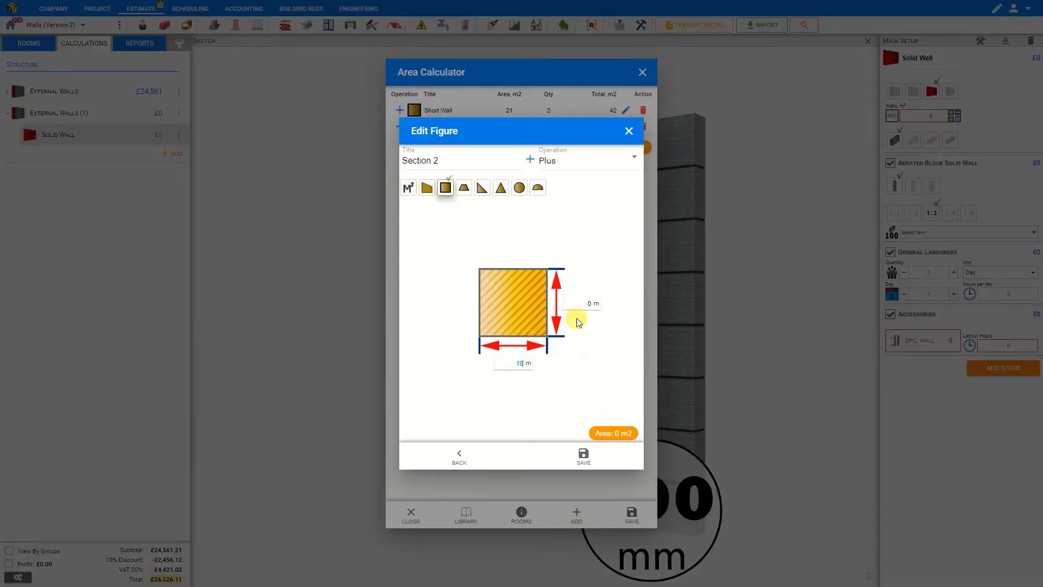
pyautogui.click(591, 303)
pyautogui.write('3')
# Title the new section Long Wall and save it.
pyautogui.moveTo(444, 162); pyautogui.dragTo(383, 154)
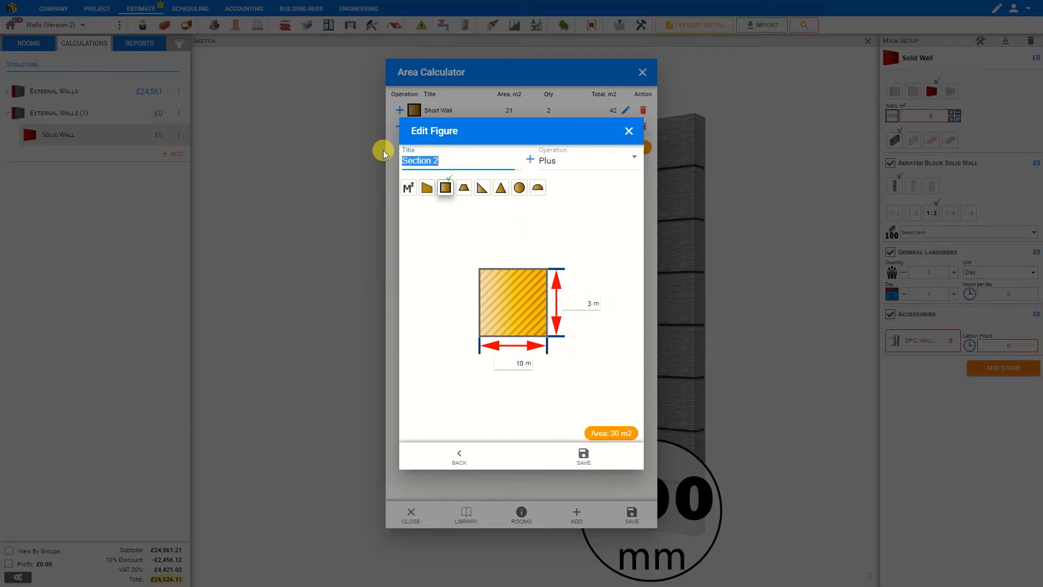
pyautogui.write('Long Wall')
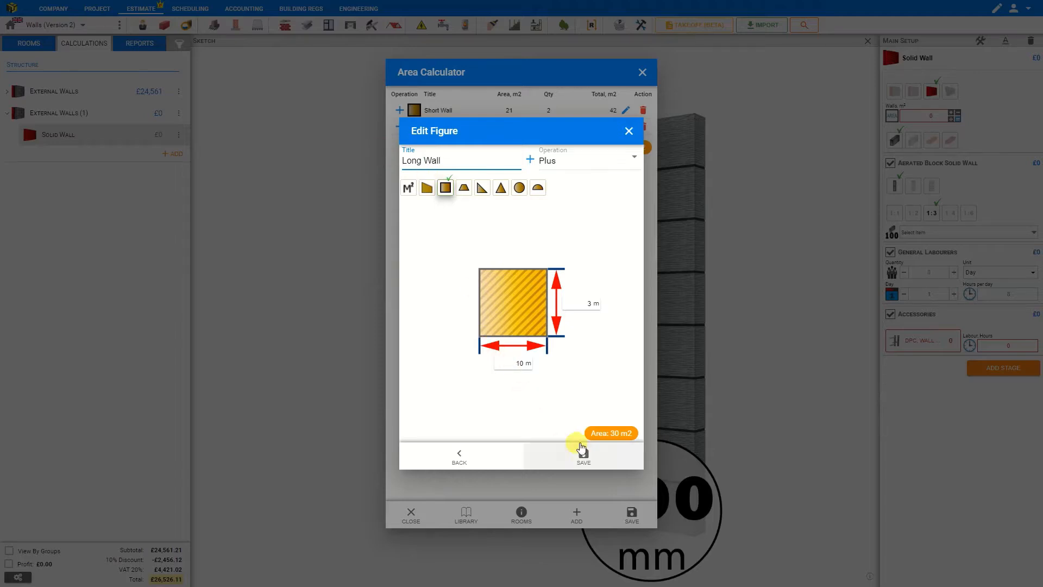
pyautogui.click(585, 461)
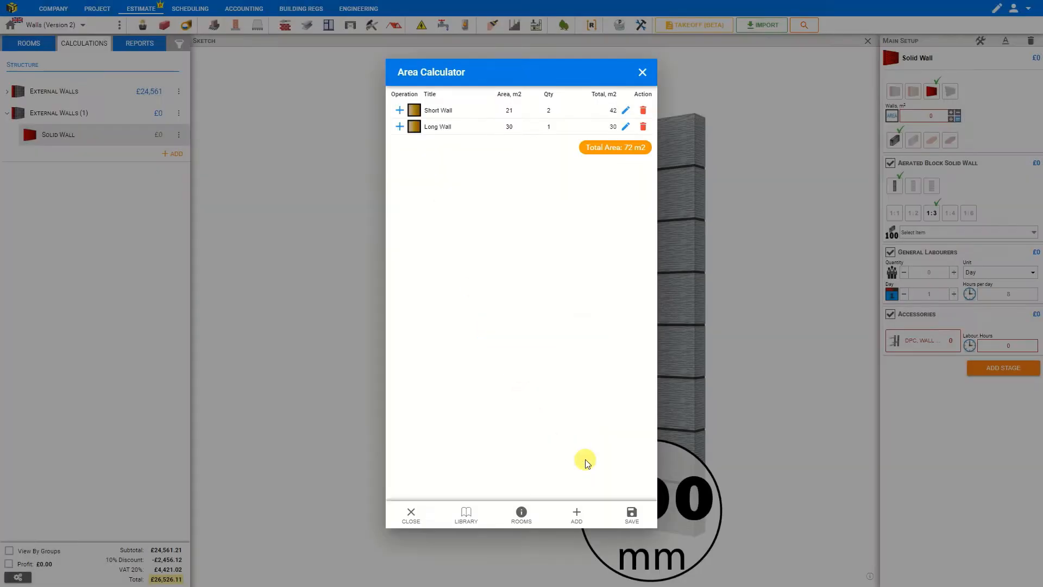
# Set the Long Wall quantity to 2.
pyautogui.click(548, 127)
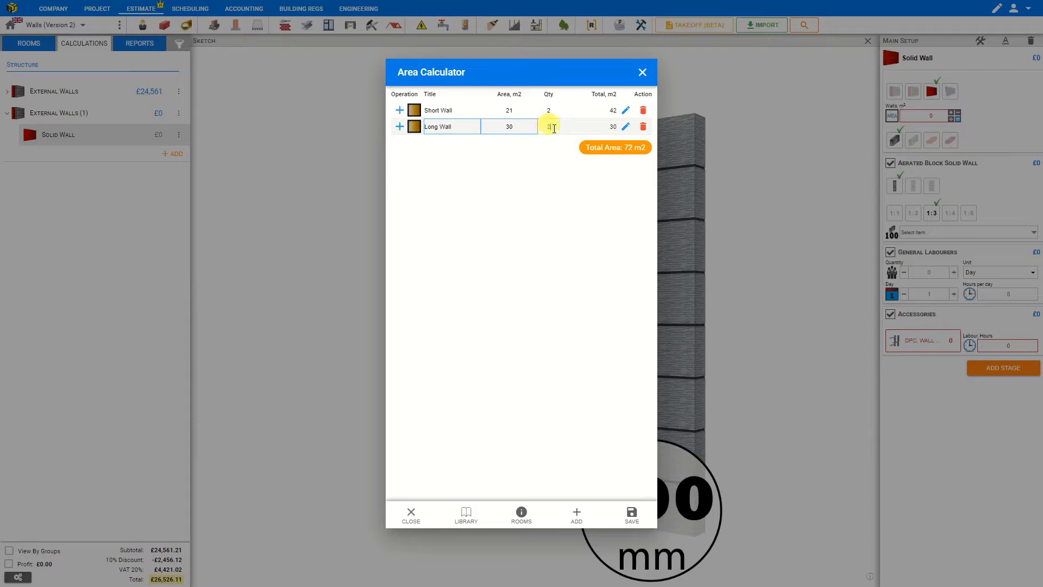
pyautogui.press('Return')
pyautogui.click(437, 127)
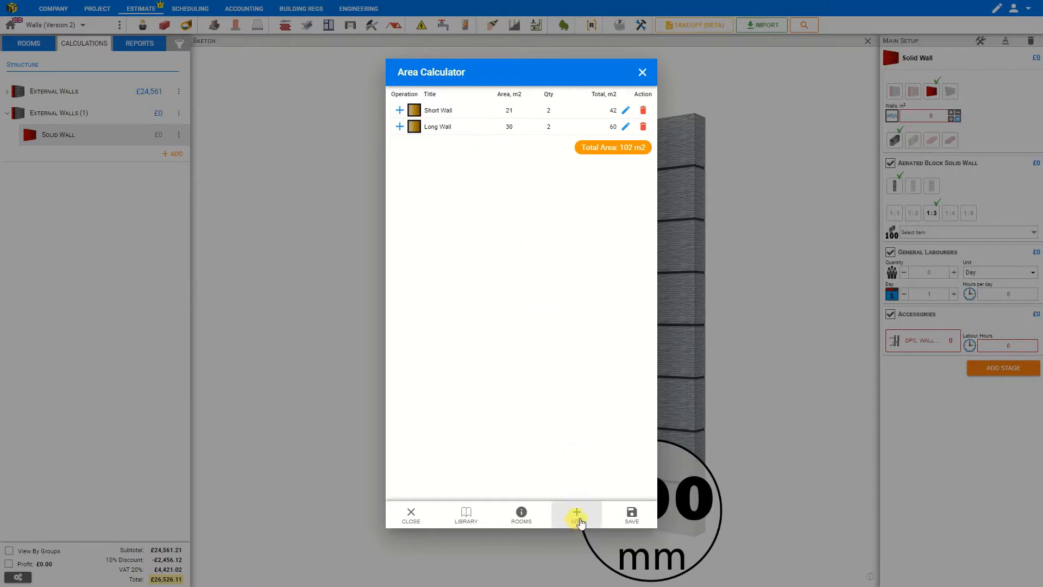
# Add a square section 0.5 m wide and 2 m high titled Door.
pyautogui.click(578, 518)
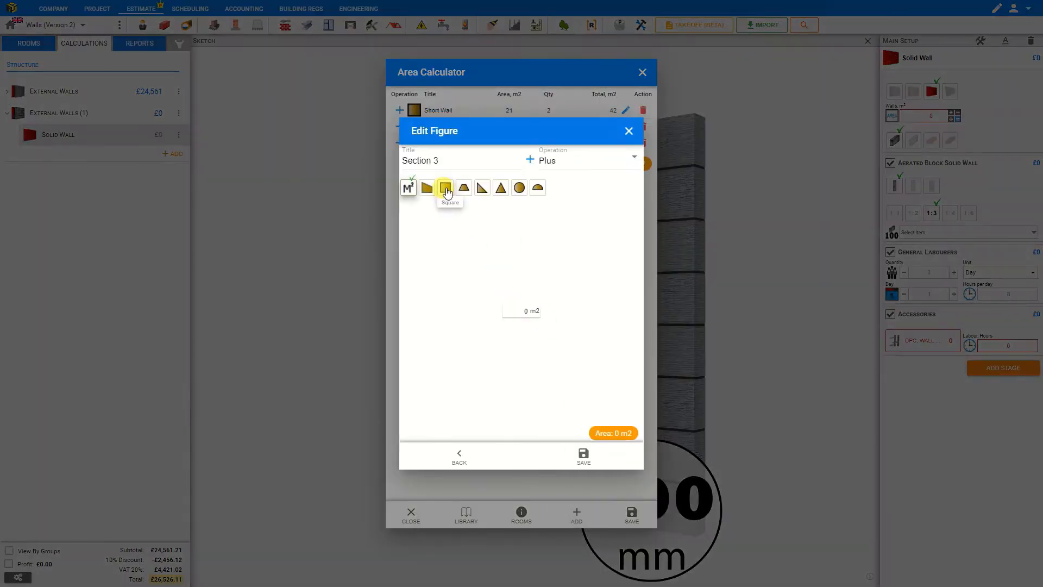
pyautogui.click(445, 189)
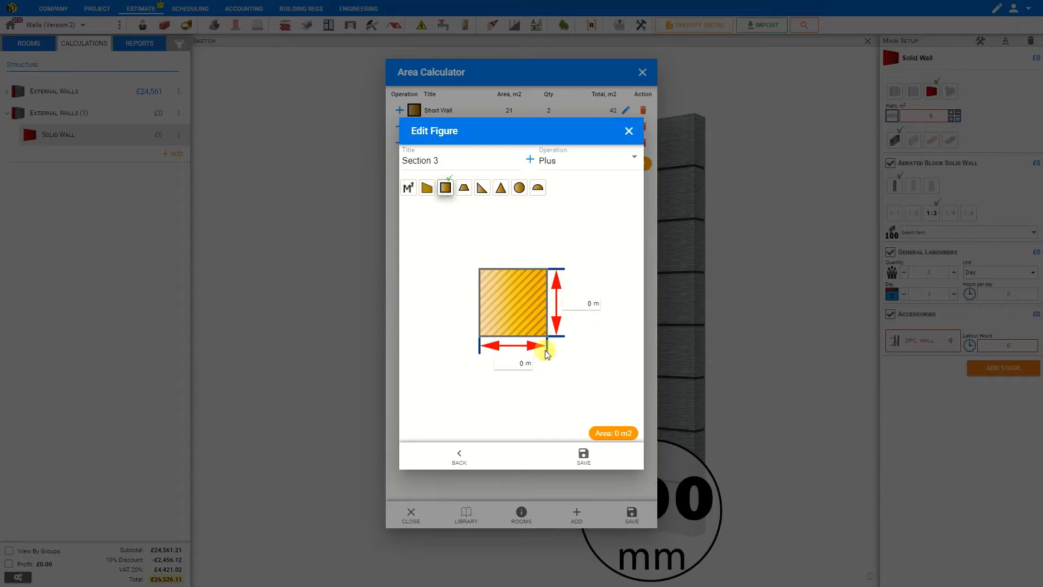
pyautogui.click(531, 364)
pyautogui.click(604, 302)
pyautogui.moveTo(441, 160); pyautogui.dragTo(385, 161)
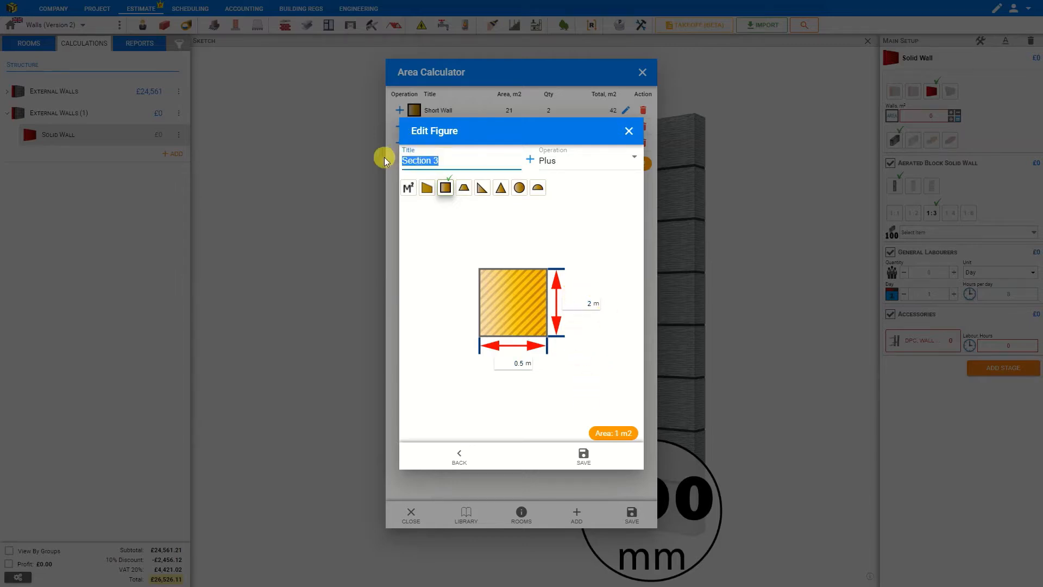
pyautogui.write('Door')
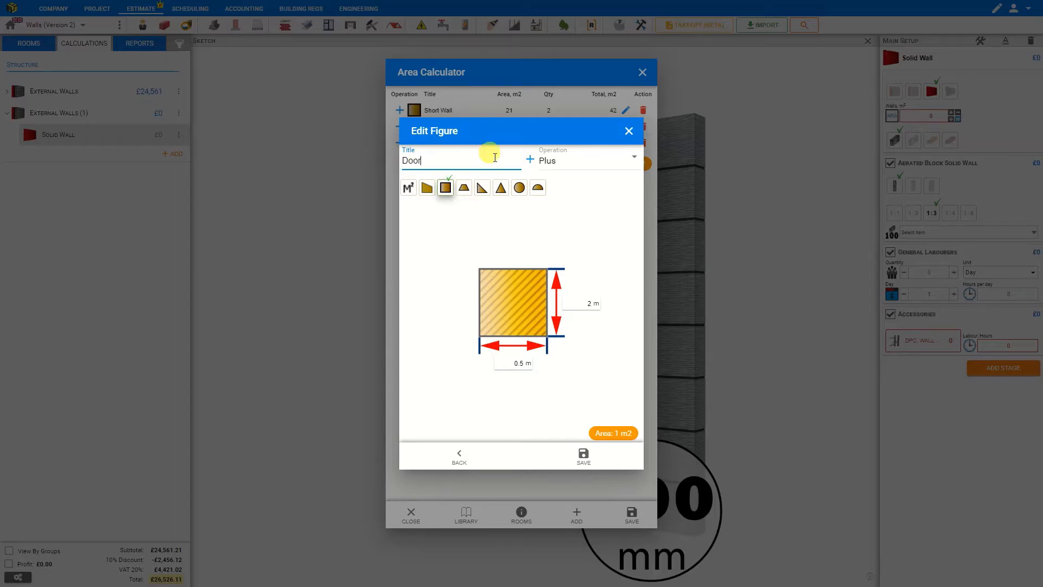
# Set the Door section's operation to Minus and save it.
pyautogui.click(547, 161)
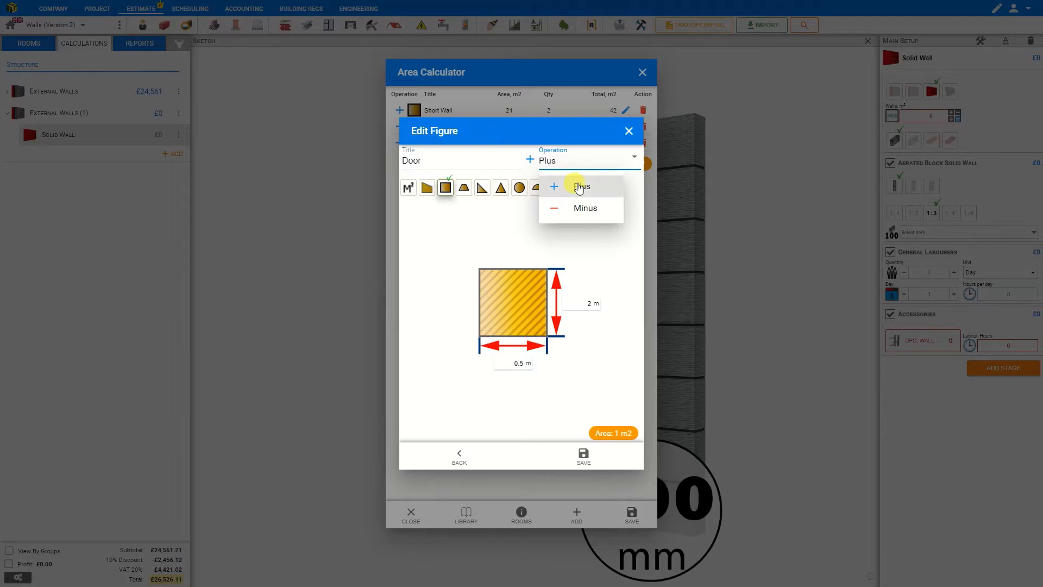
pyautogui.click(582, 215)
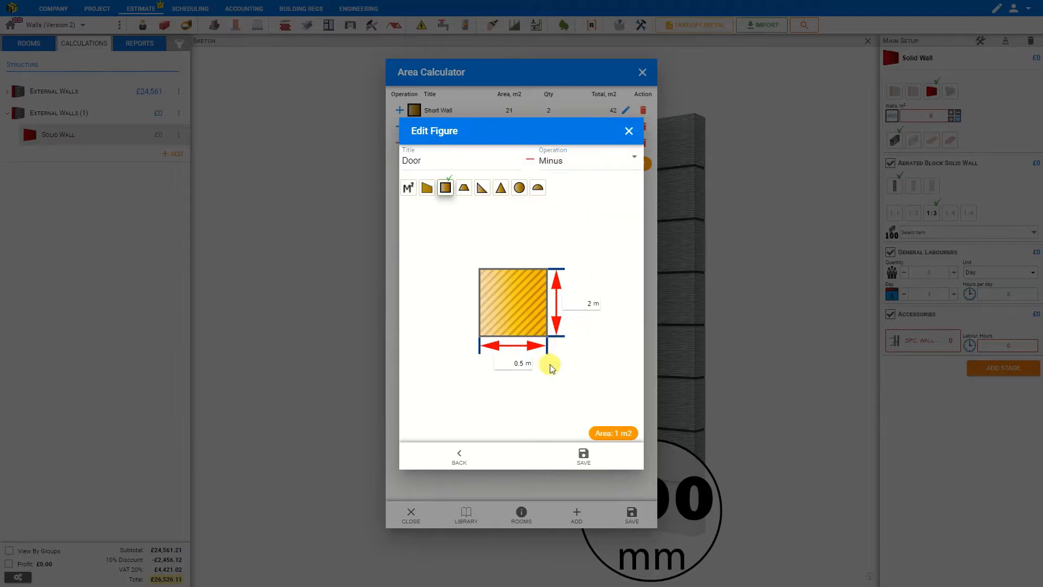
pyautogui.click(584, 459)
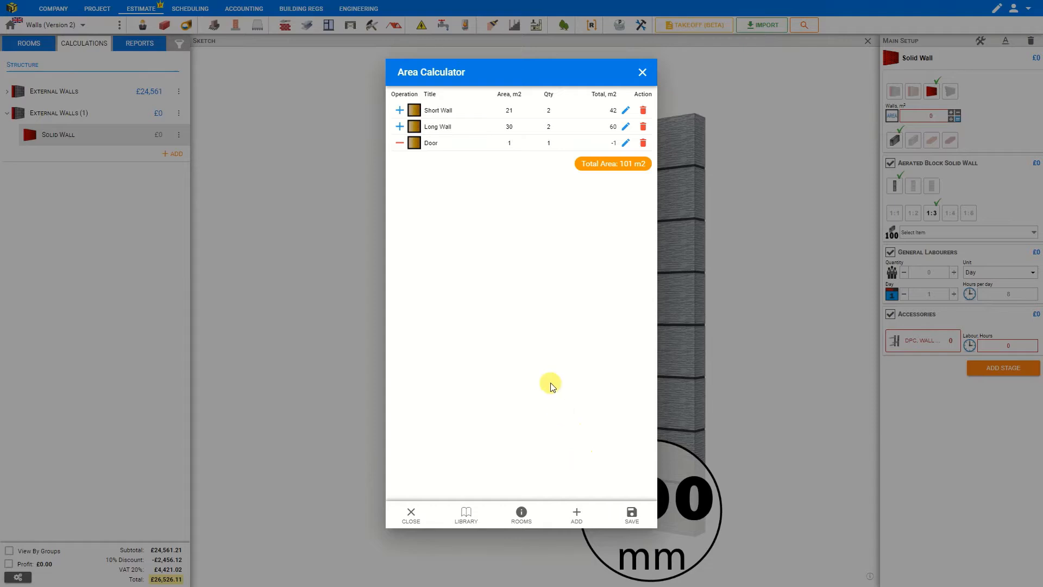
# Set the Door quantity to 3.
pyautogui.click(549, 143)
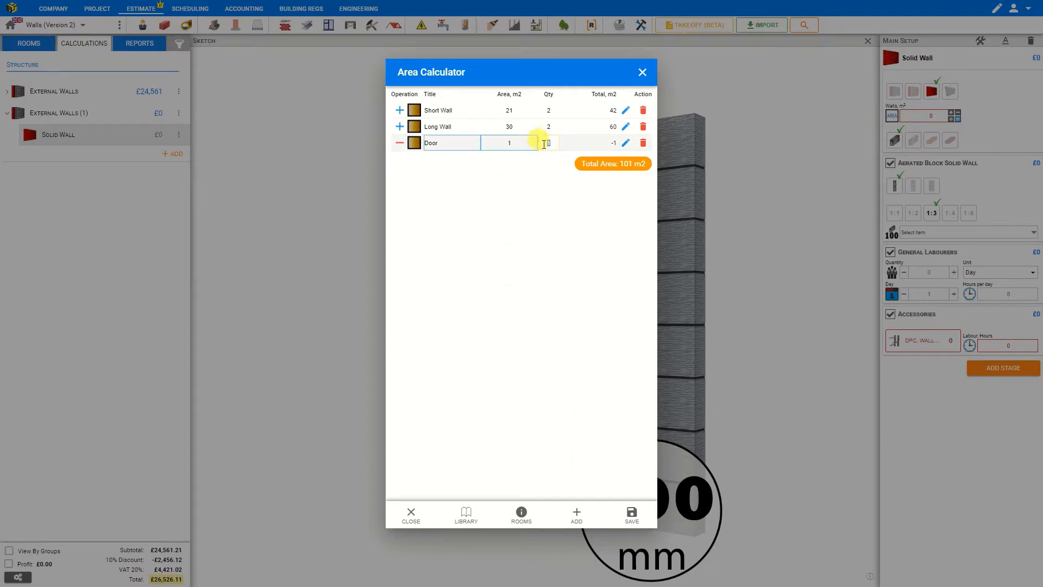
pyautogui.write('3')
pyautogui.press('Return')
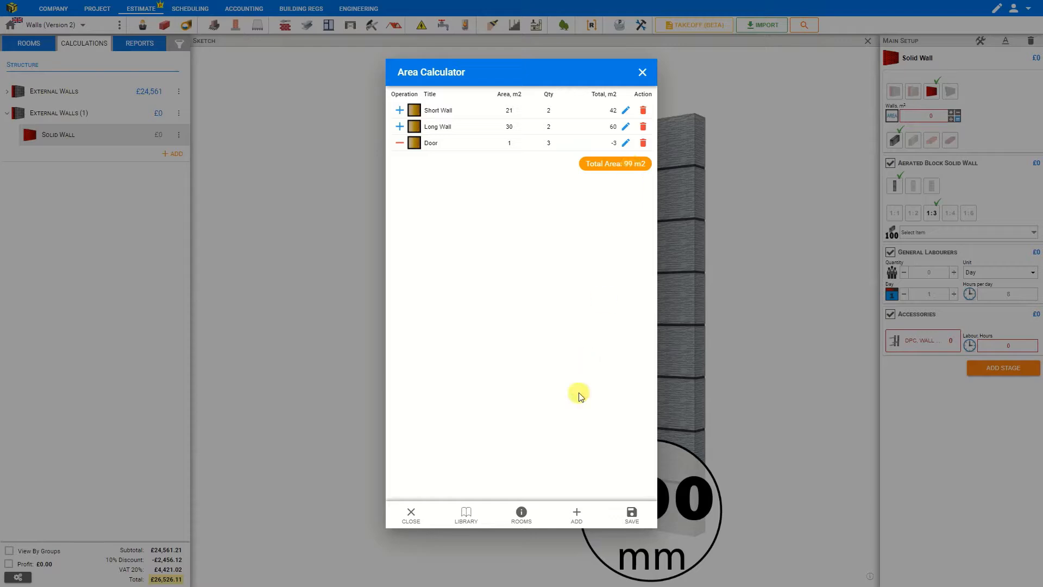
# Add a square section 1 m wide and 1 m high.
pyautogui.click(577, 518)
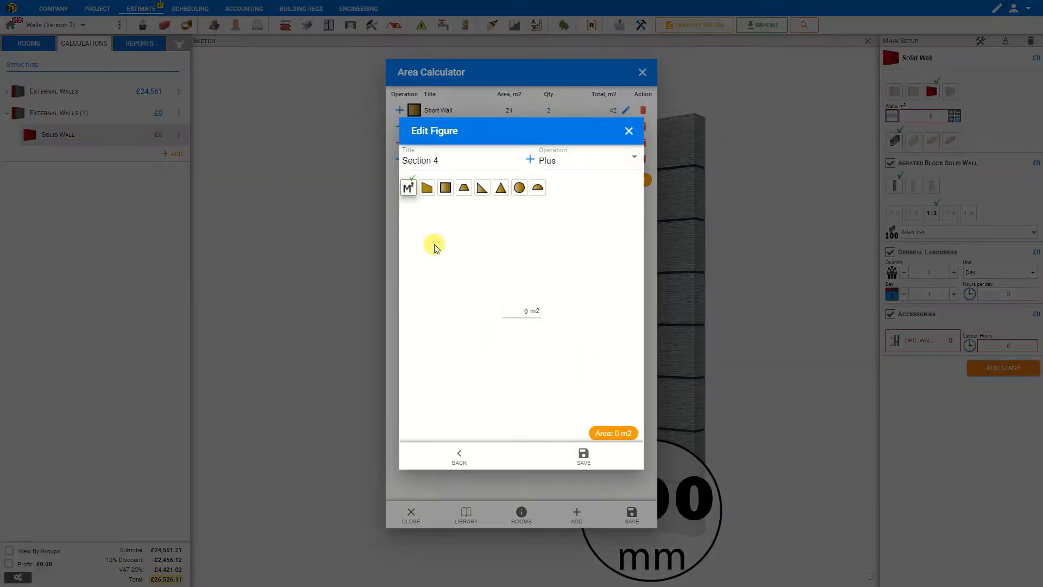
pyautogui.click(446, 187)
pyautogui.click(527, 371)
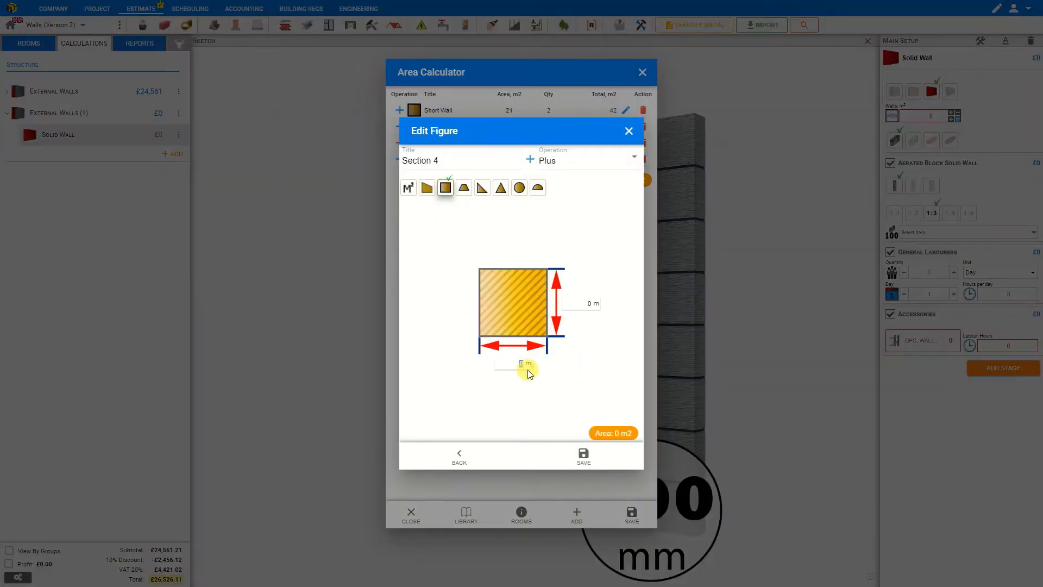
pyautogui.write('1')
pyautogui.click(590, 303)
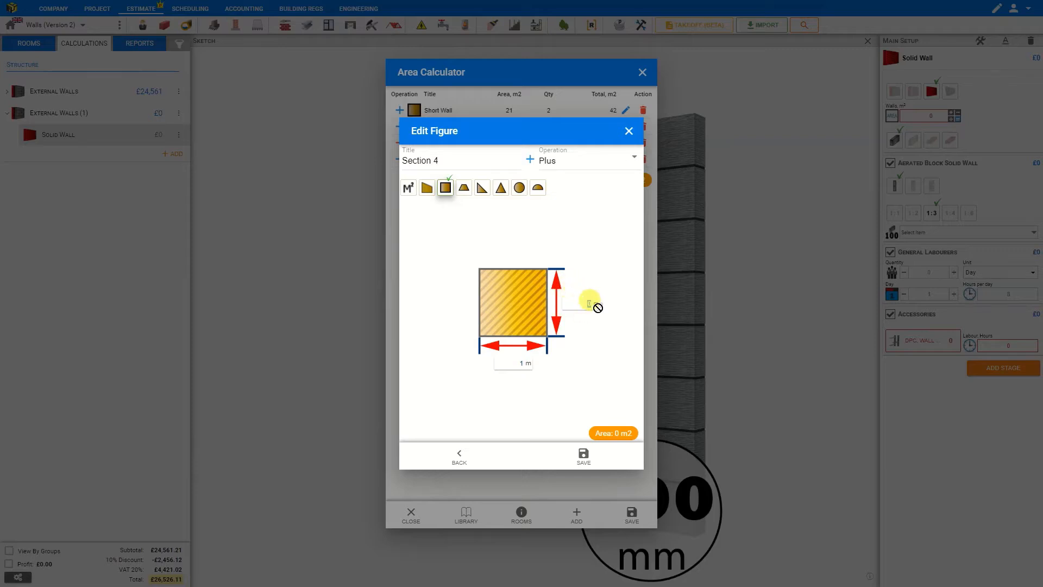
pyautogui.write('1')
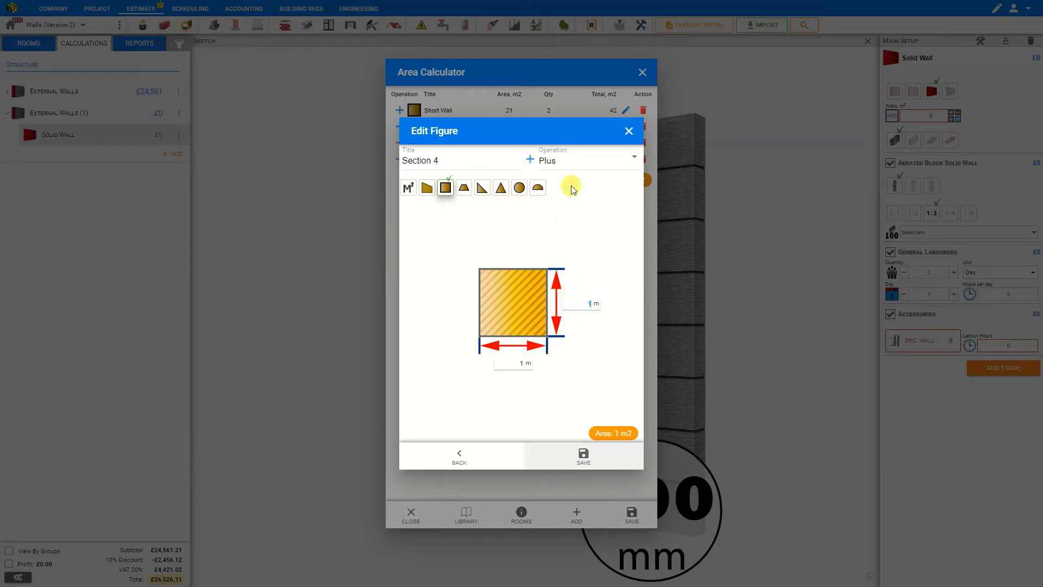
# Title the section Windows, set its operation to Minus, and save it.
pyautogui.moveTo(439, 161); pyautogui.dragTo(396, 151)
pyautogui.write('W')
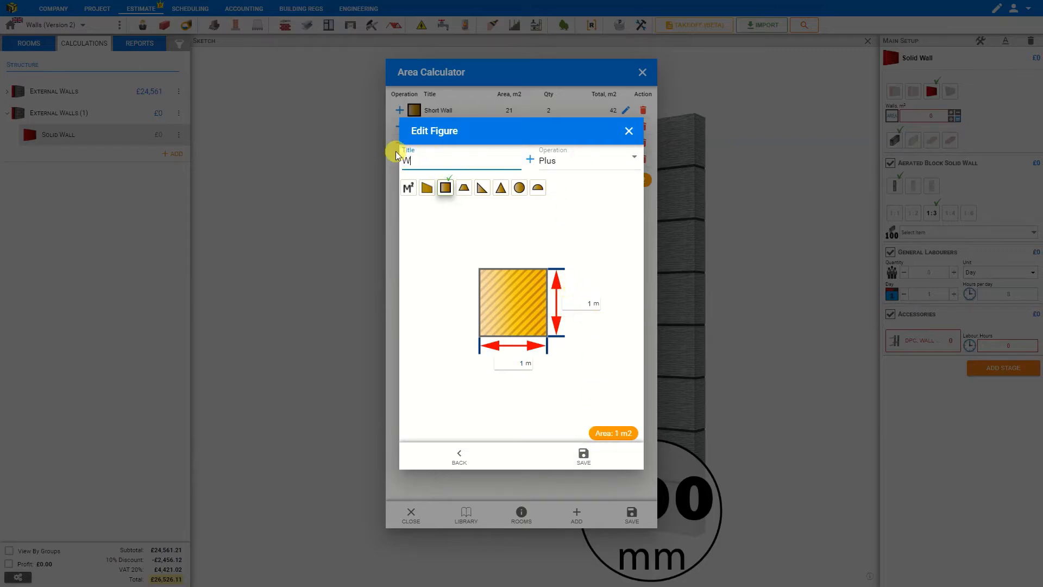
pyautogui.write('indows')
pyautogui.click(563, 161)
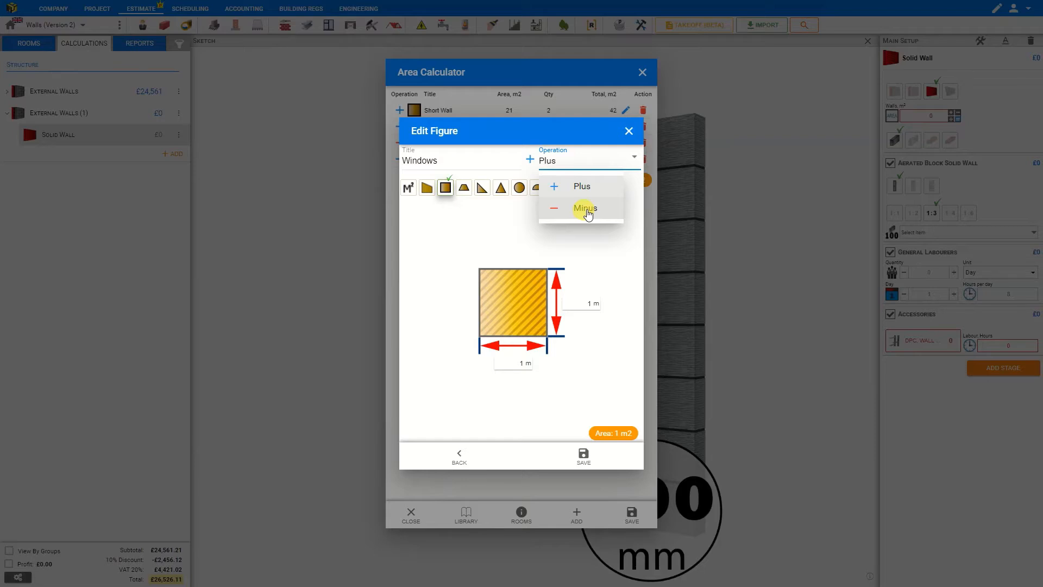
pyautogui.click(585, 209)
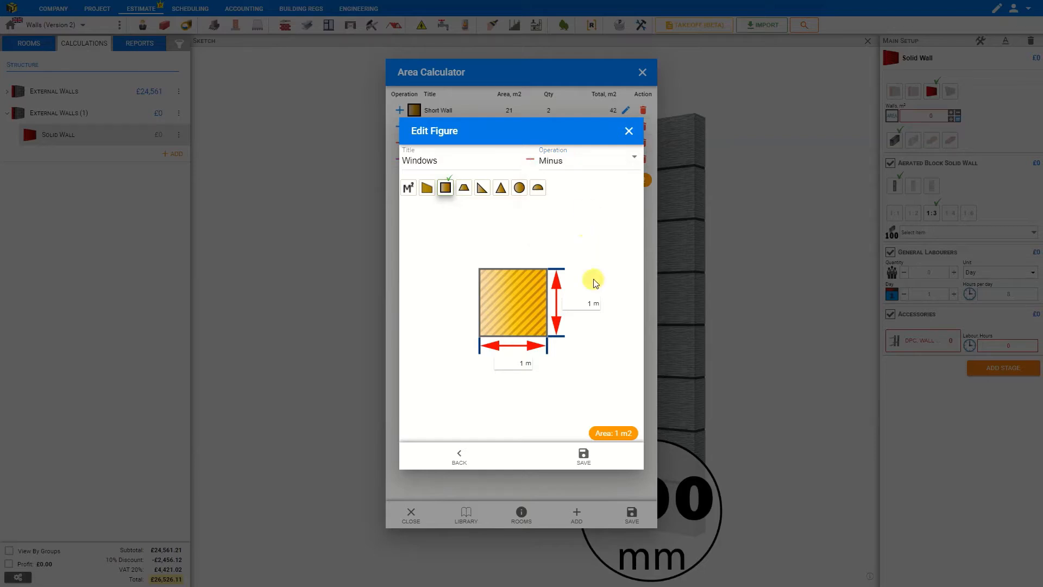
pyautogui.click(583, 458)
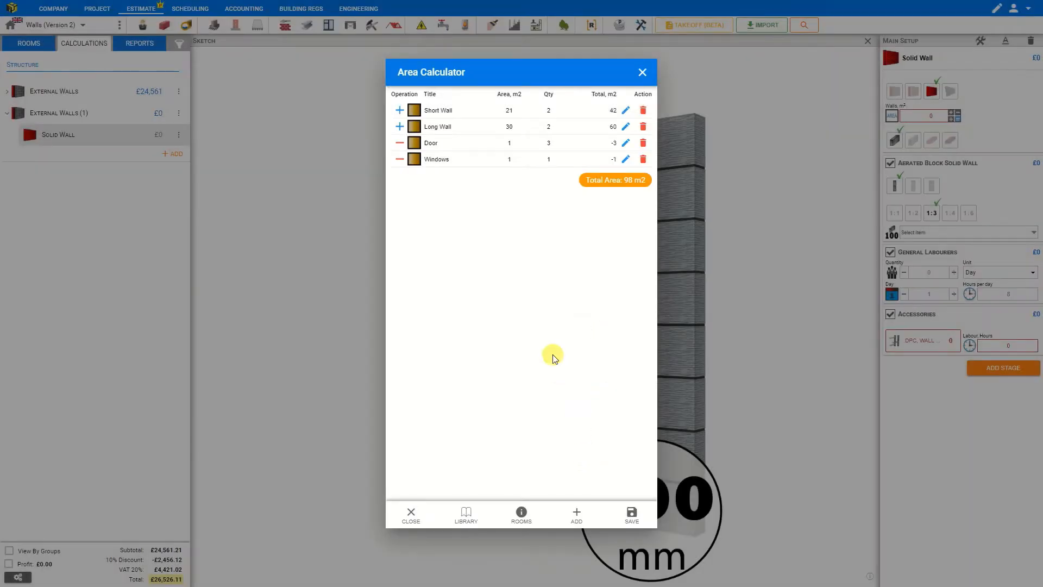
# Set the Windows quantity to 10.
pyautogui.click(524, 160)
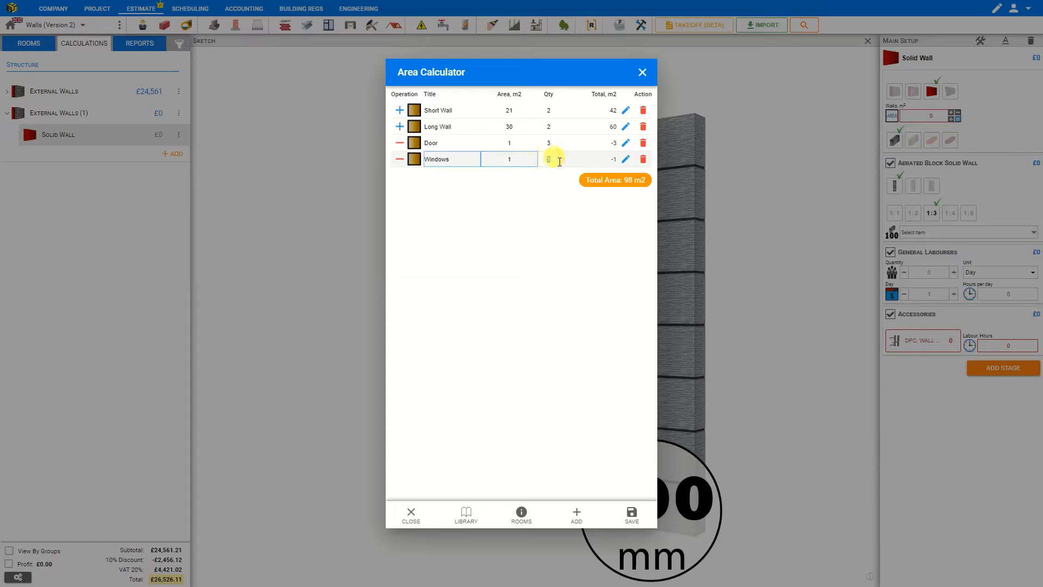
pyautogui.press('Return')
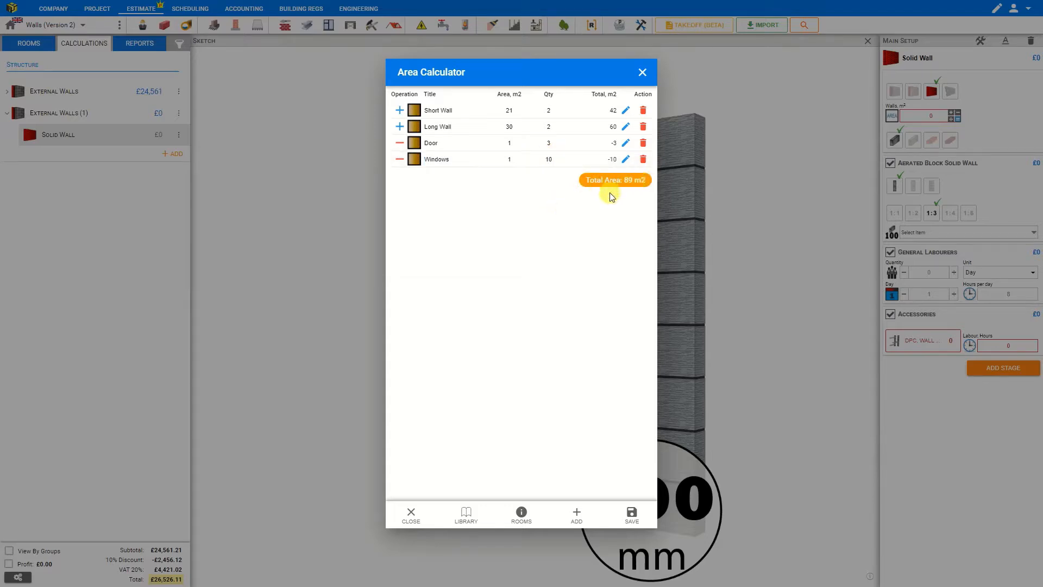
# Apply the calculated area to the wall, reopen the area calculator, reduce the Windows quantity by one, and save.
pyautogui.click(631, 516)
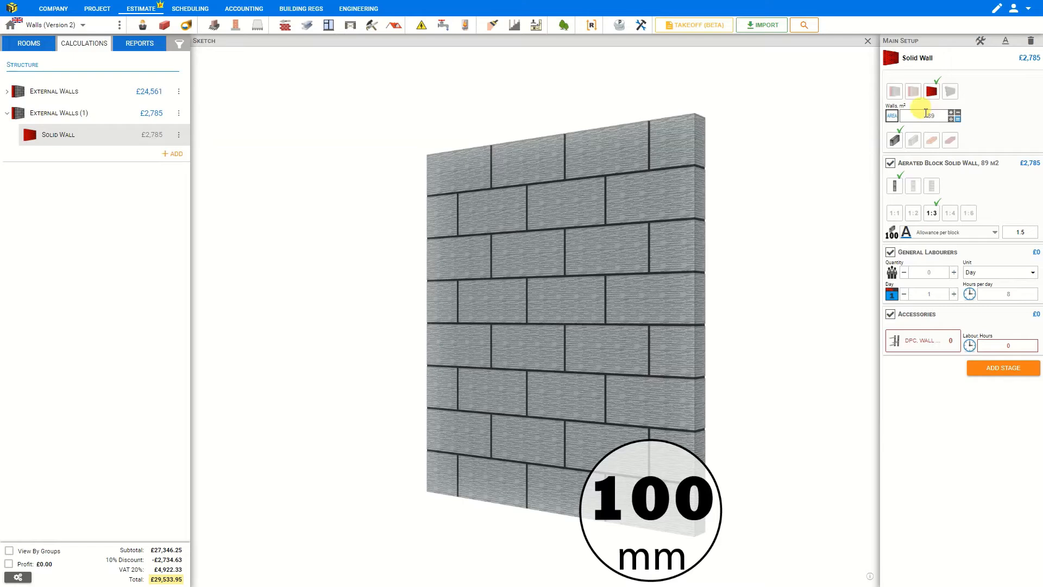
pyautogui.click(956, 117)
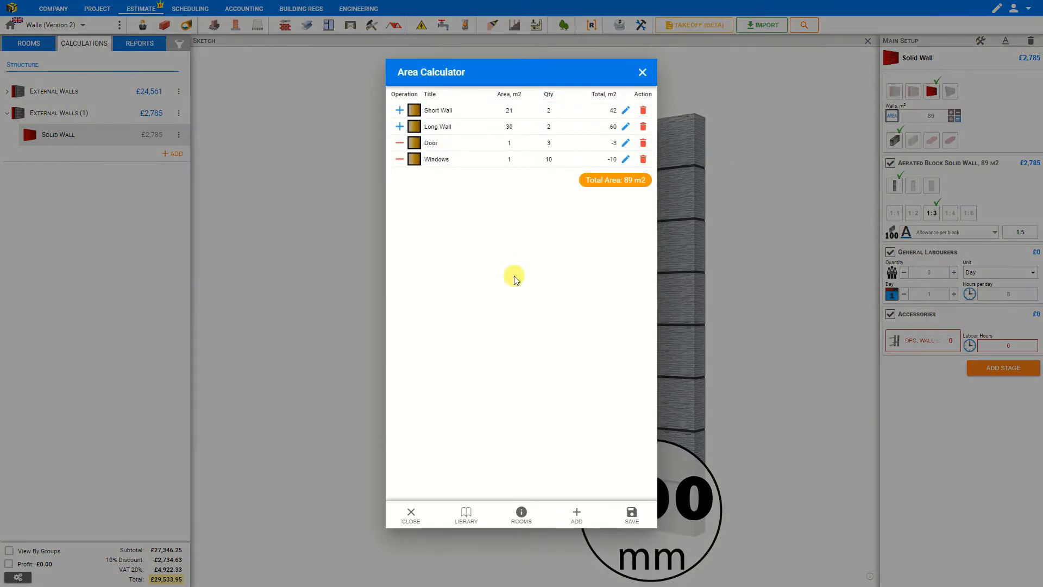
pyautogui.click(548, 159)
pyautogui.moveTo(550, 159); pyautogui.dragTo(540, 160)
pyautogui.click(630, 516)
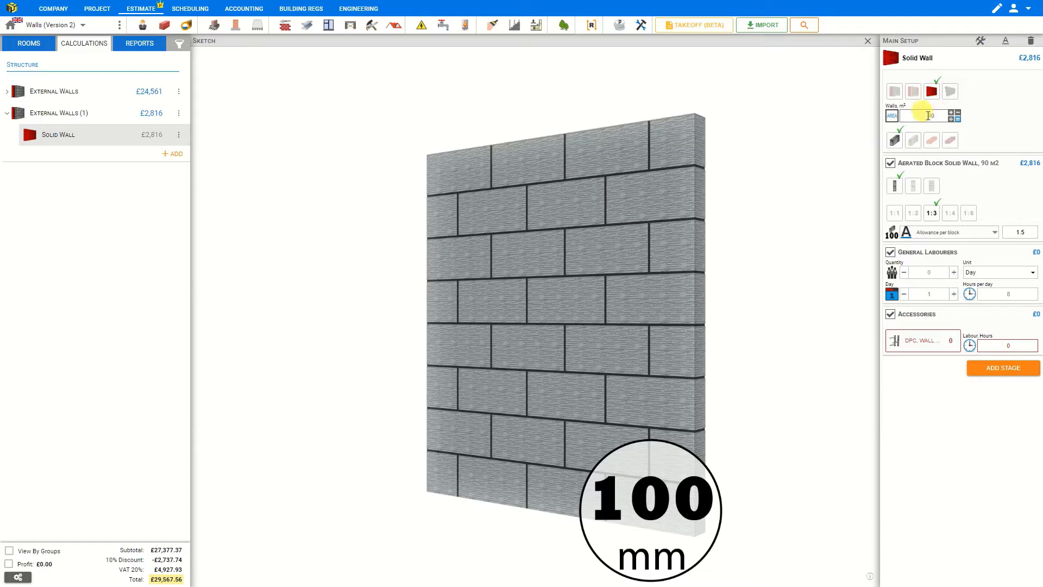
# Switch the wall material through Concrete Block, Engineering Brick and Facing Brick, returning to Aerated Block.
pyautogui.click(915, 140)
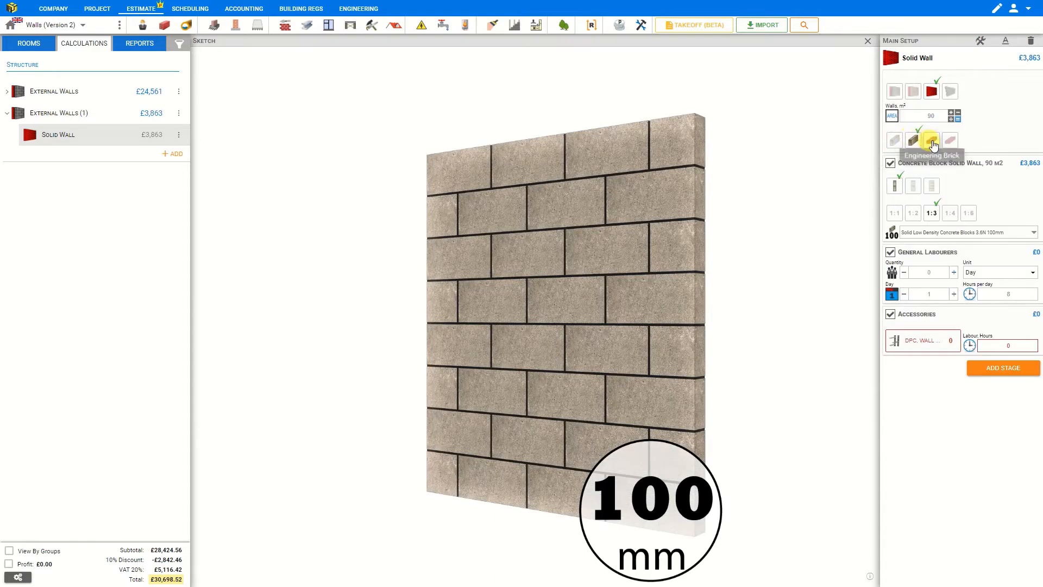
pyautogui.click(932, 143)
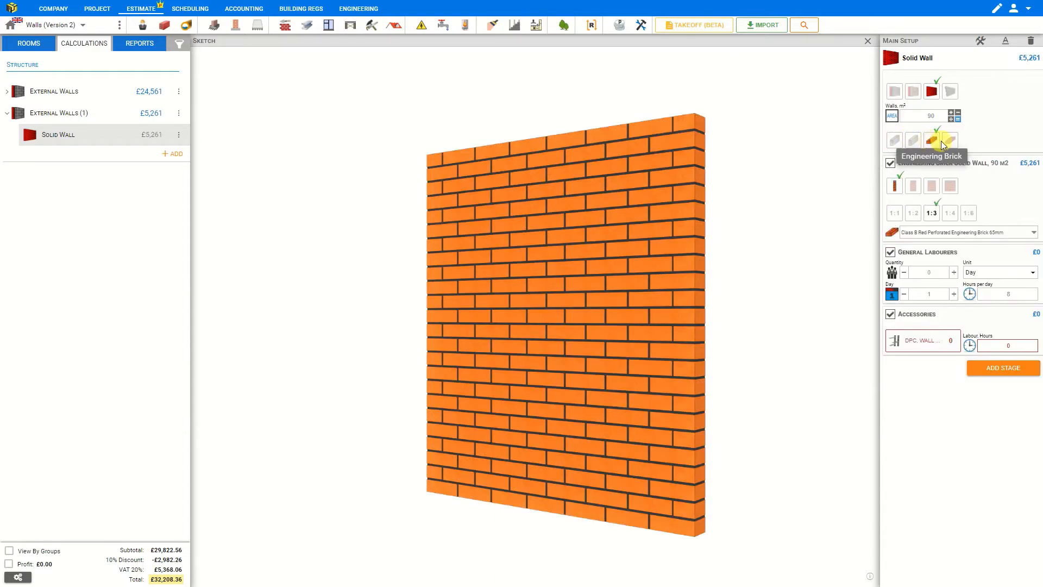
pyautogui.click(950, 141)
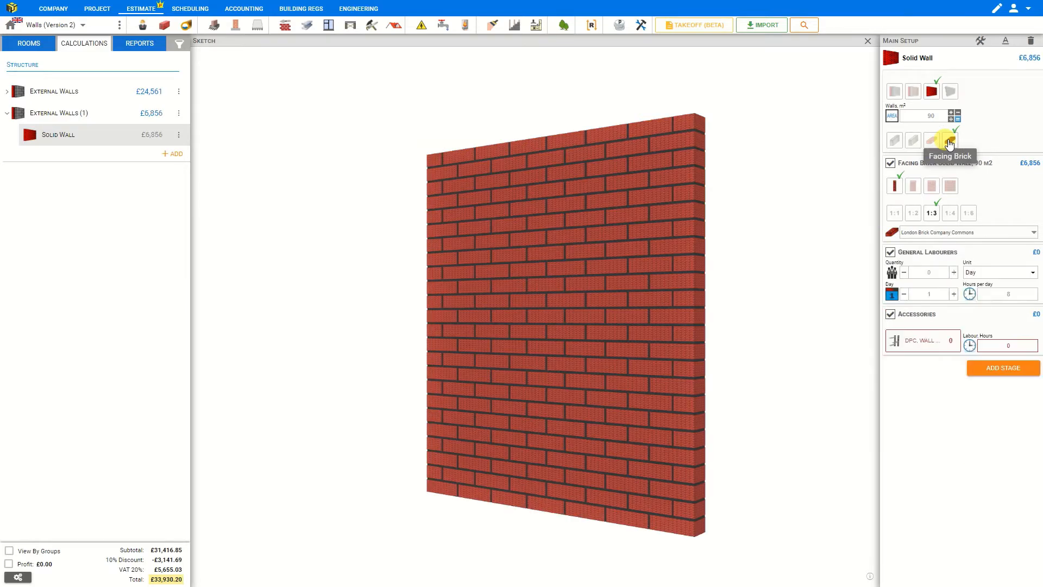
pyautogui.click(895, 140)
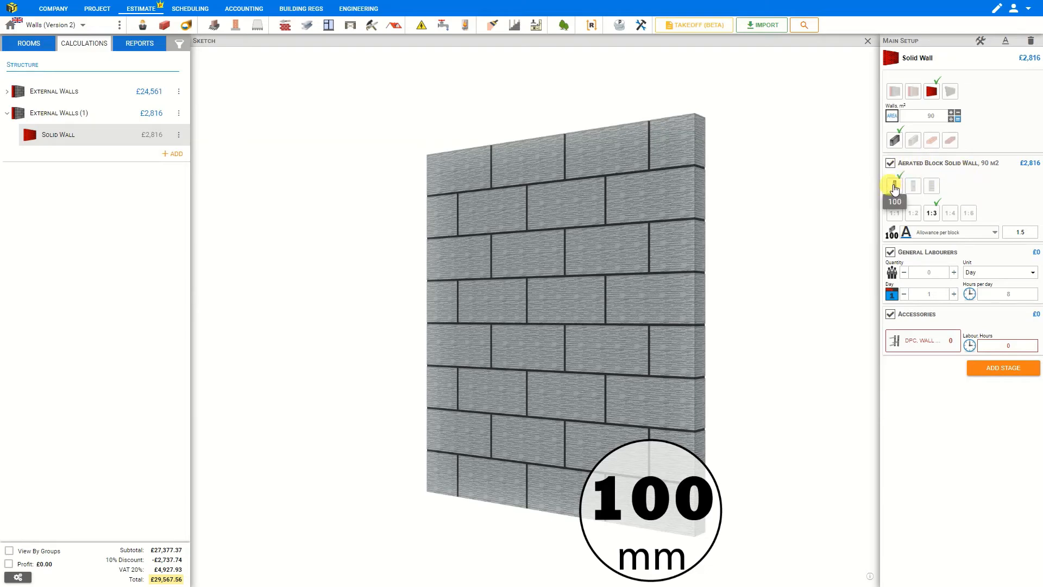
# Set the aerated block wall thickness to 215 mm, keeping the 1:3 mortar mix.
pyautogui.click(913, 186)
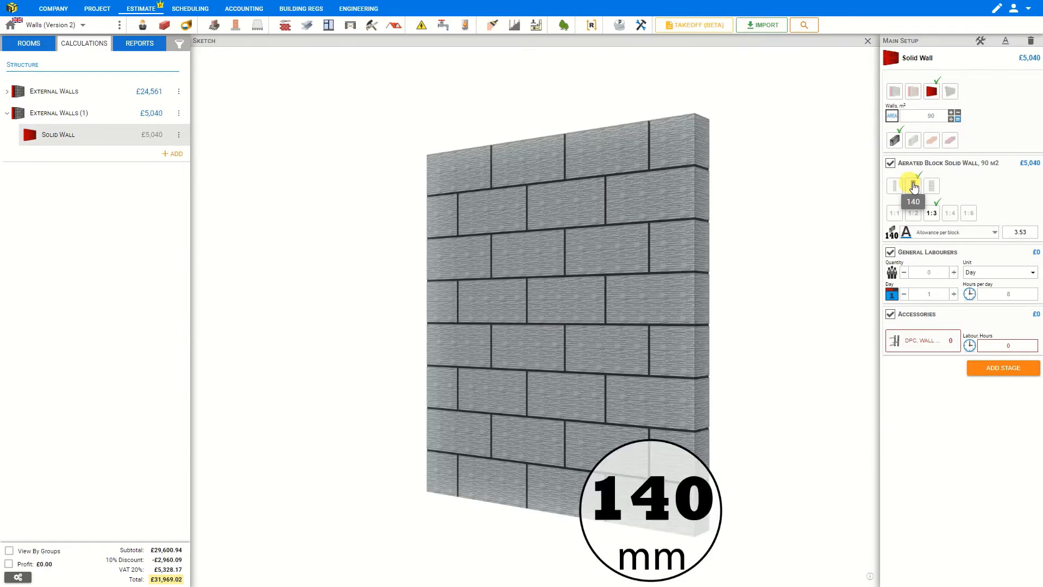
pyautogui.click(932, 186)
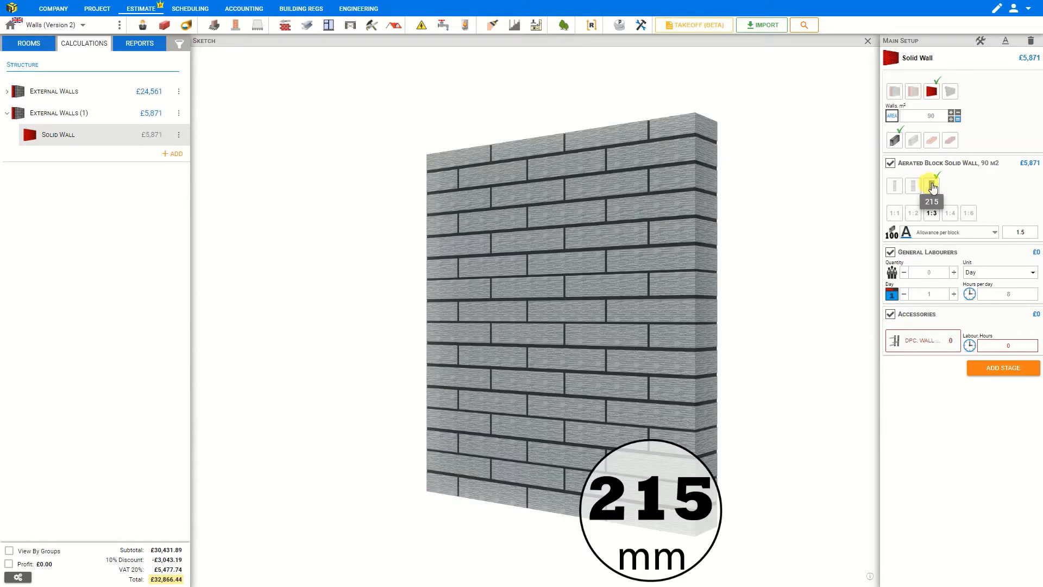
pyautogui.click(897, 215)
pyautogui.click(950, 214)
pyautogui.click(969, 215)
pyautogui.click(932, 216)
# Set the aerated block supply option to Supplied by Client.
pyautogui.click(943, 233)
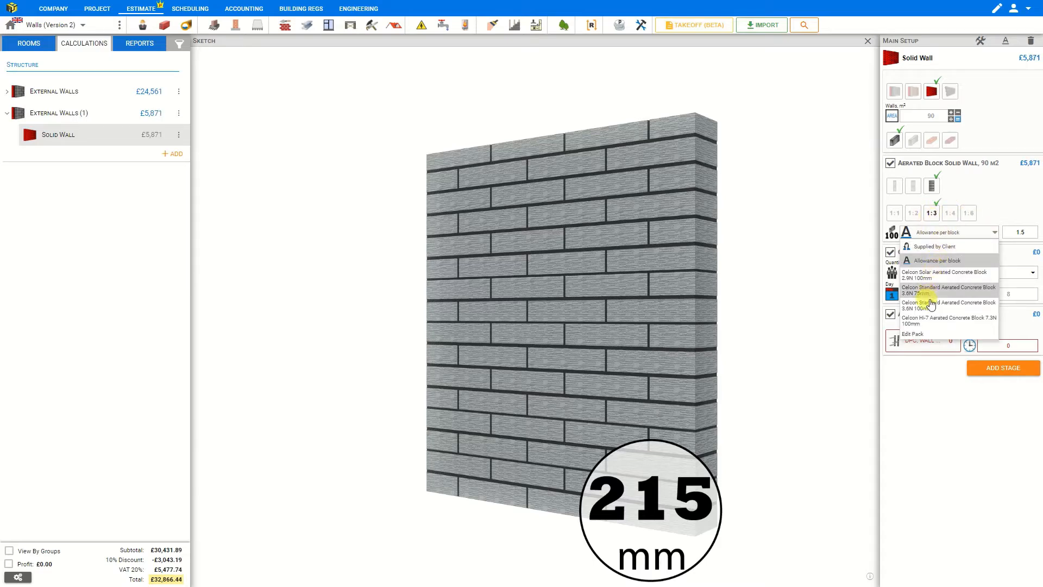
pyautogui.click(939, 249)
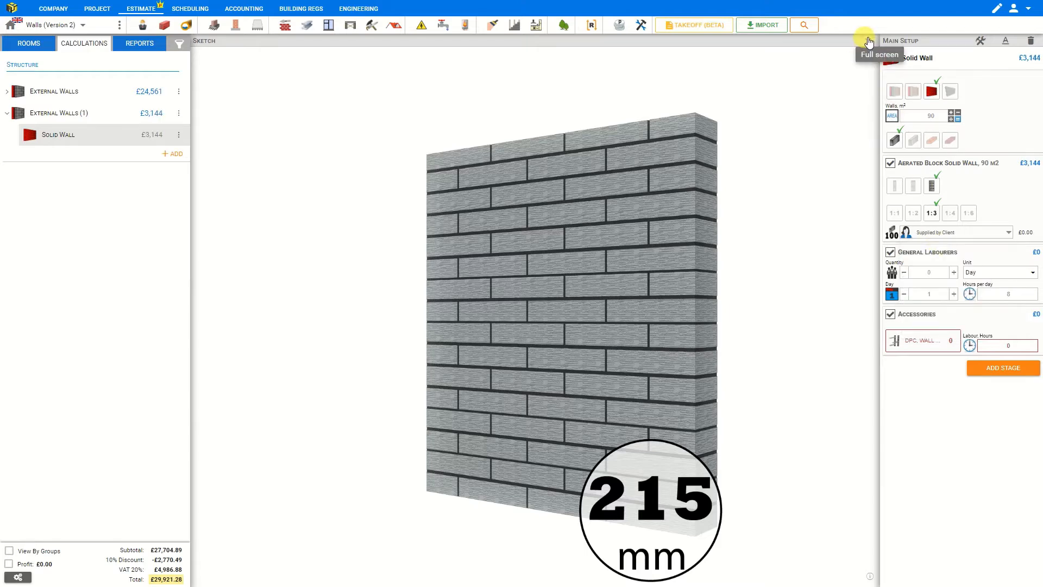
# Show the estimate breakdown and set the aerated block supply option to Allowance per block.
pyautogui.click(862, 42)
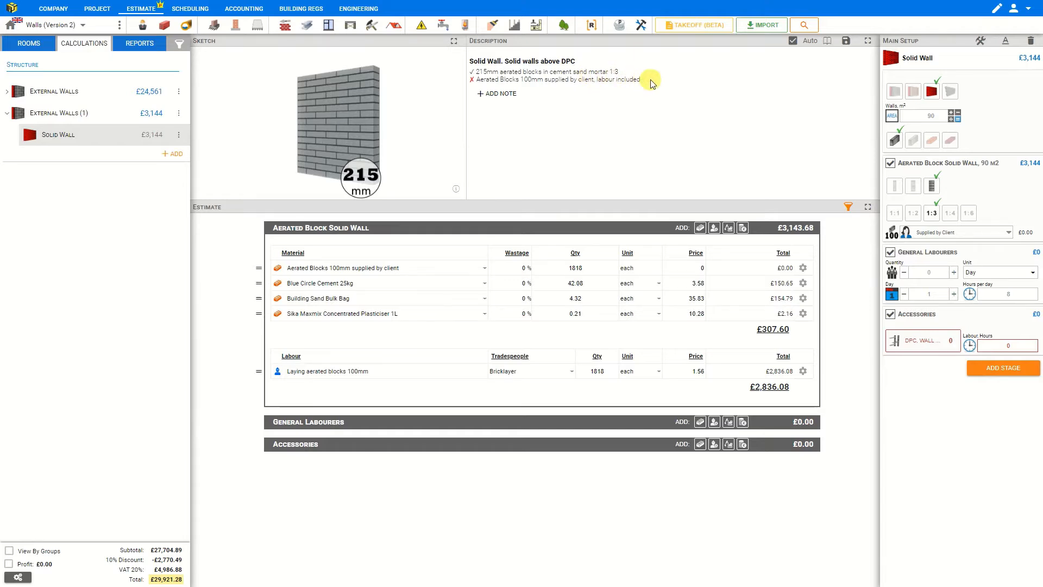
pyautogui.click(954, 232)
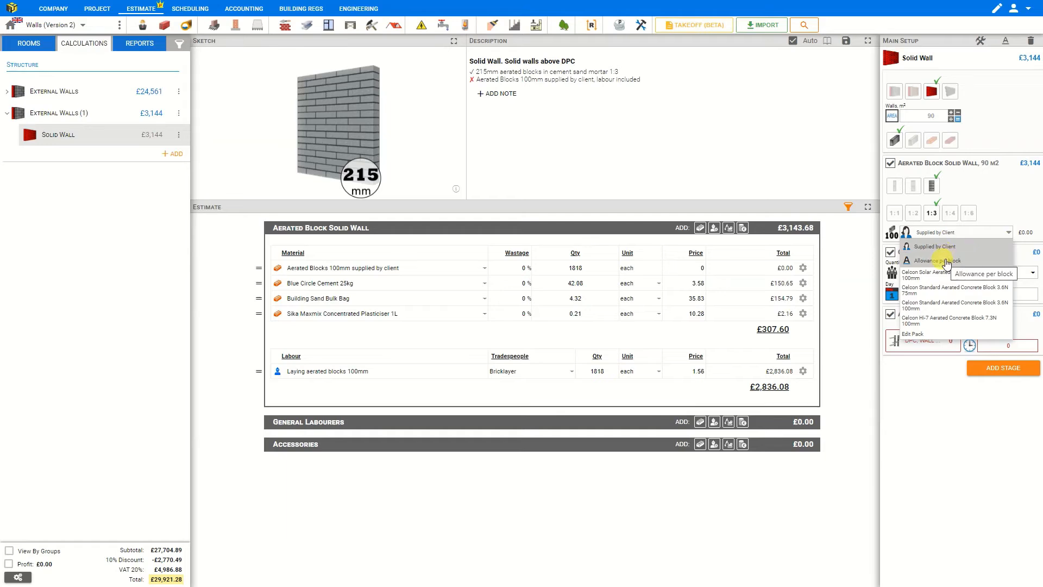
pyautogui.click(945, 260)
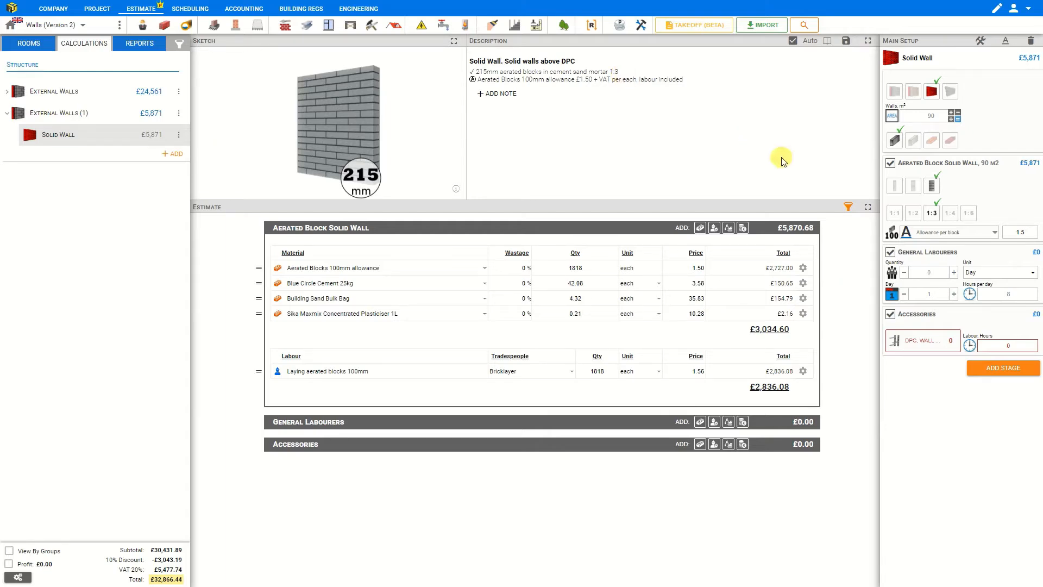
# Set the allowance per block to 2, then reset the Aerated Blocks price in the estimate.
pyautogui.moveTo(1025, 232); pyautogui.dragTo(1013, 232)
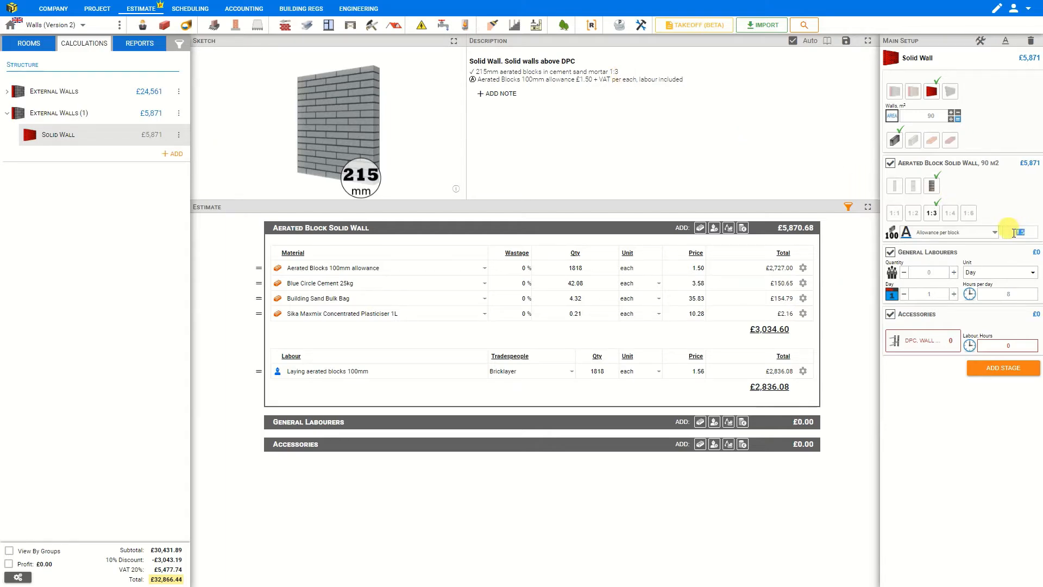
pyautogui.write('2')
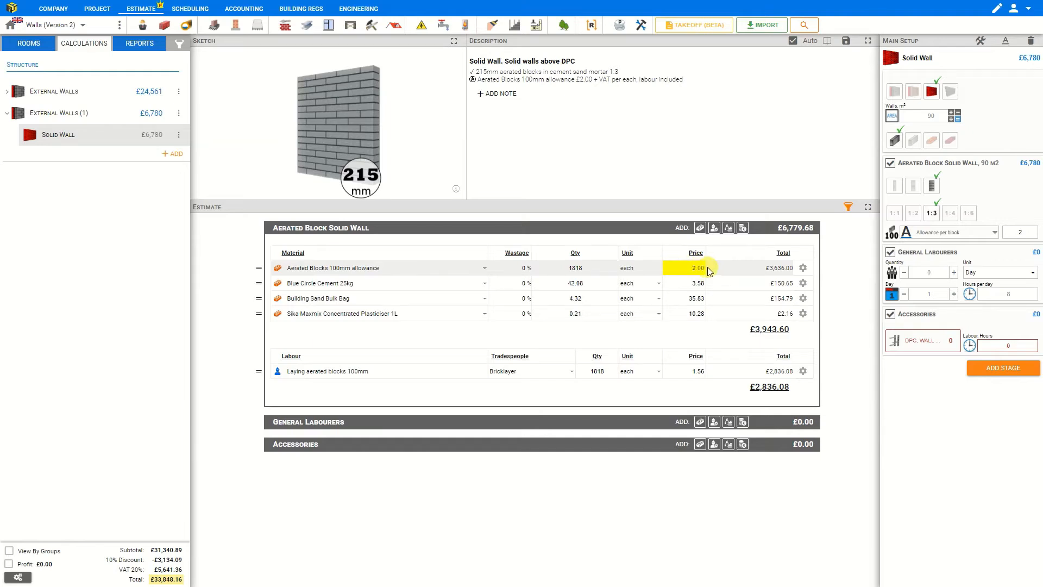
pyautogui.click(803, 269)
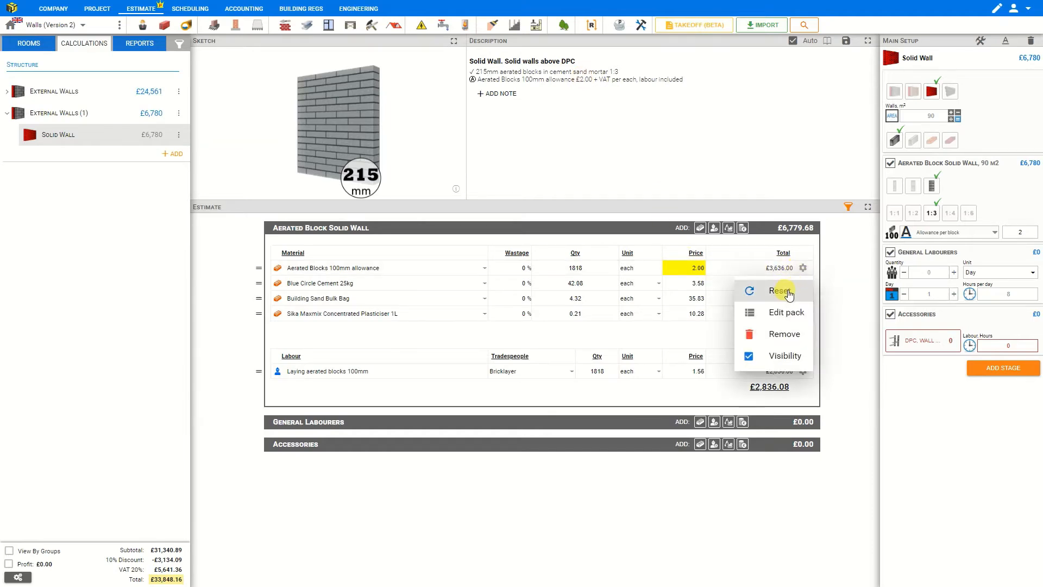
pyautogui.click(788, 292)
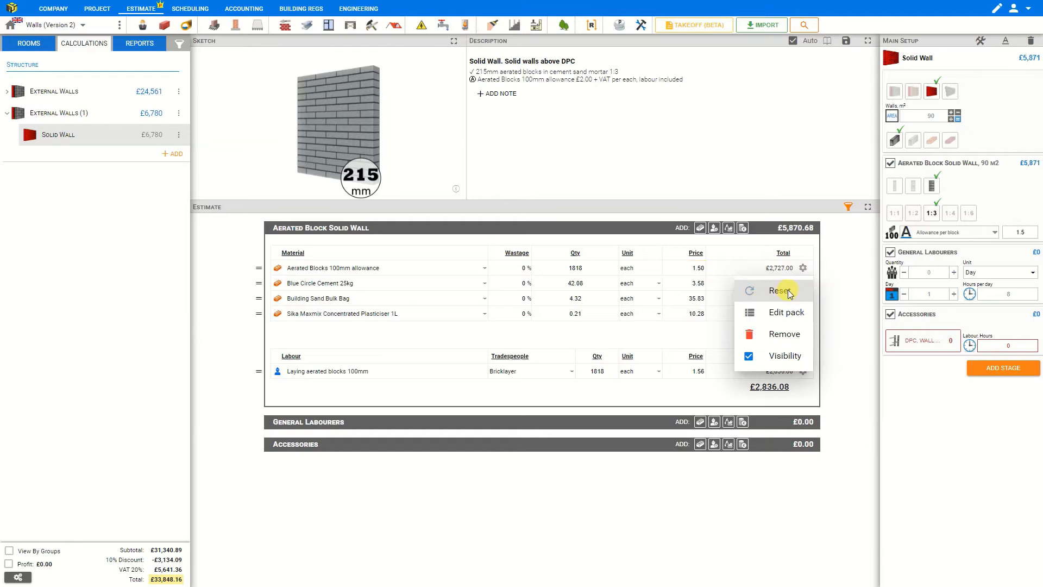
# Switch the wall to 215 mm Concrete Block using Solid Dense Concrete Blocks 7.3N 100mm.
pyautogui.click(688, 269)
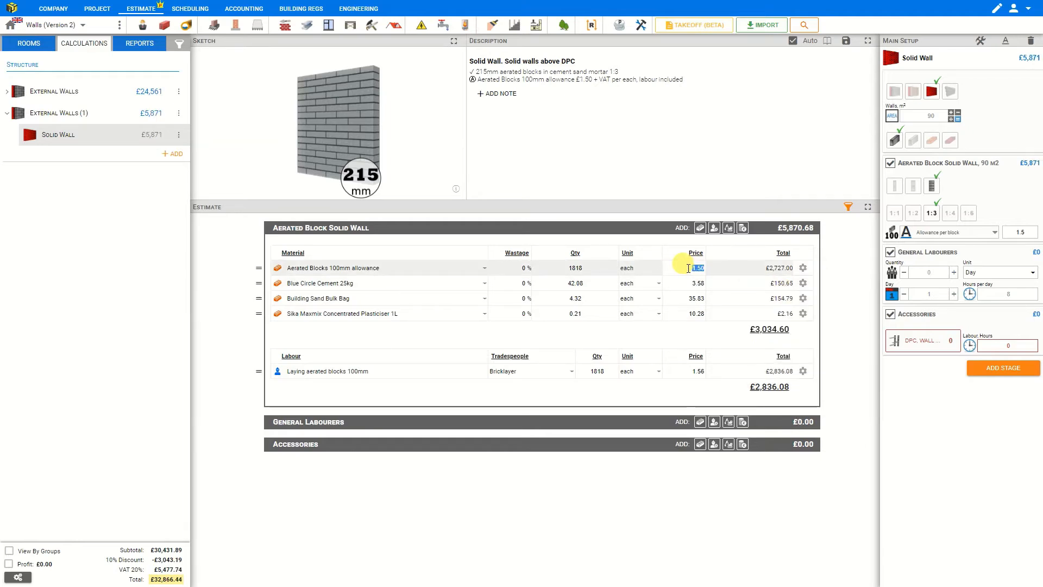
pyautogui.click(913, 142)
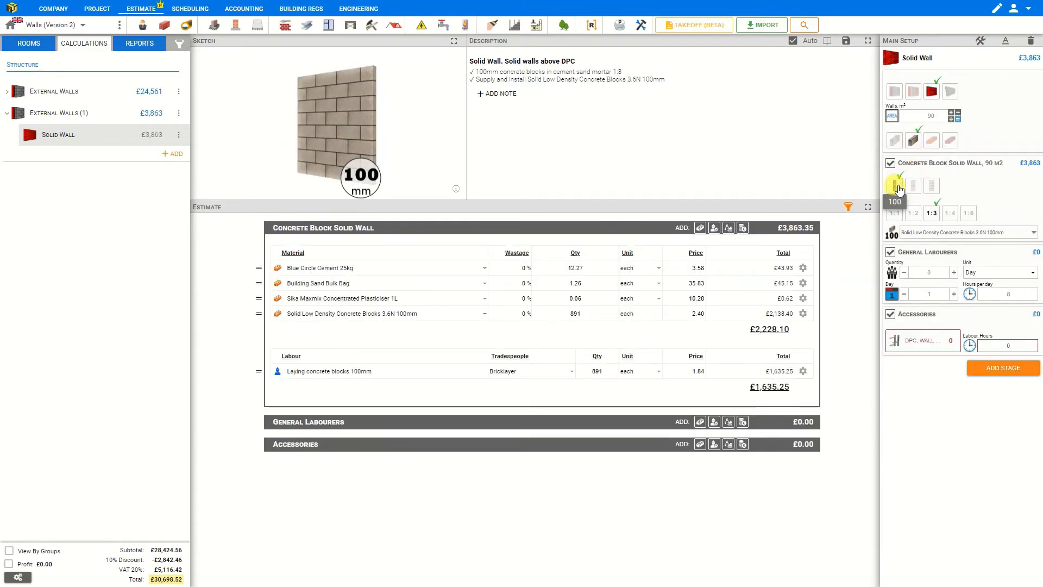
pyautogui.click(916, 189)
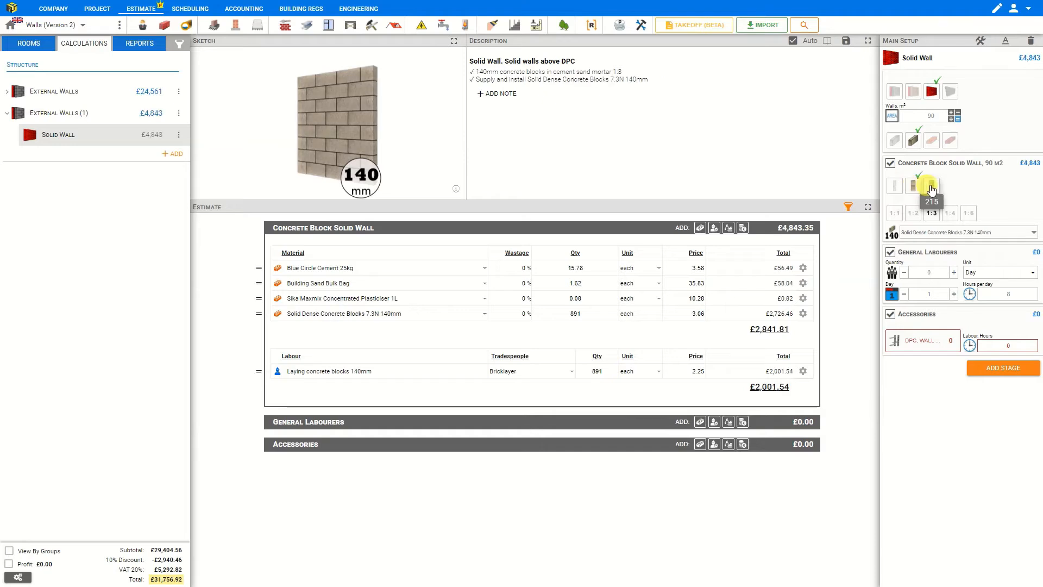
pyautogui.click(931, 187)
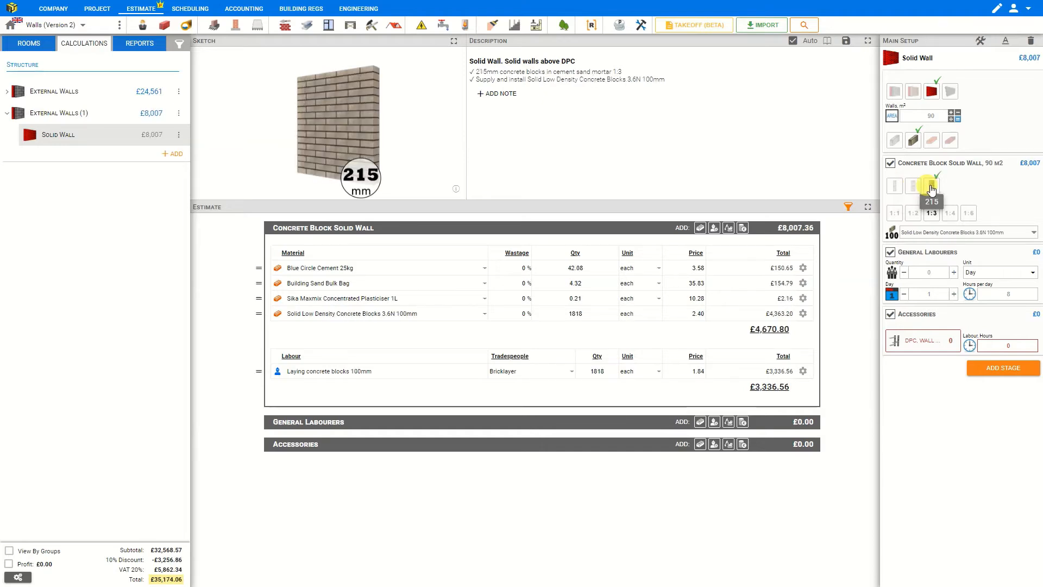
pyautogui.click(944, 234)
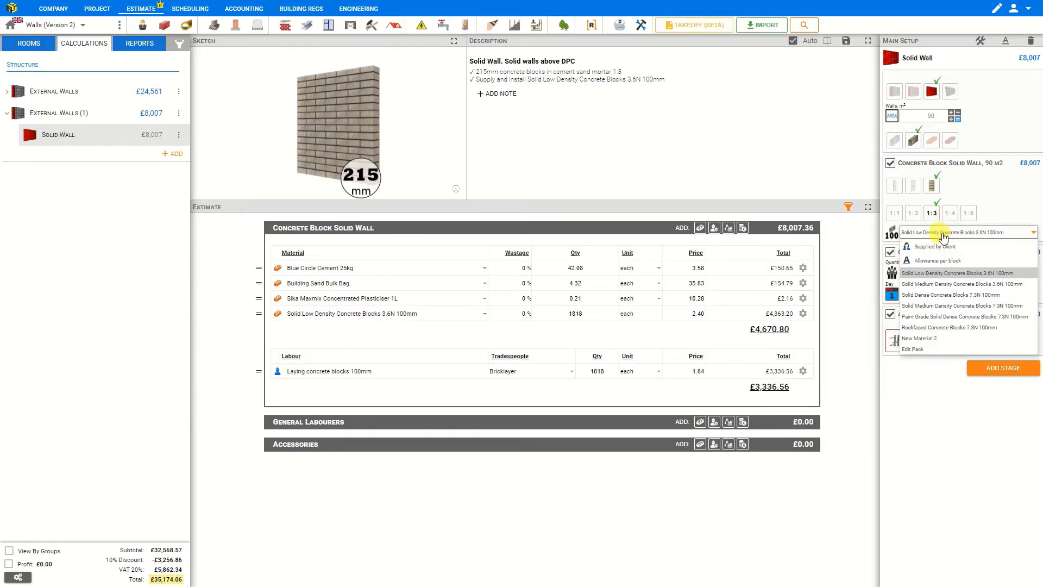
pyautogui.click(938, 294)
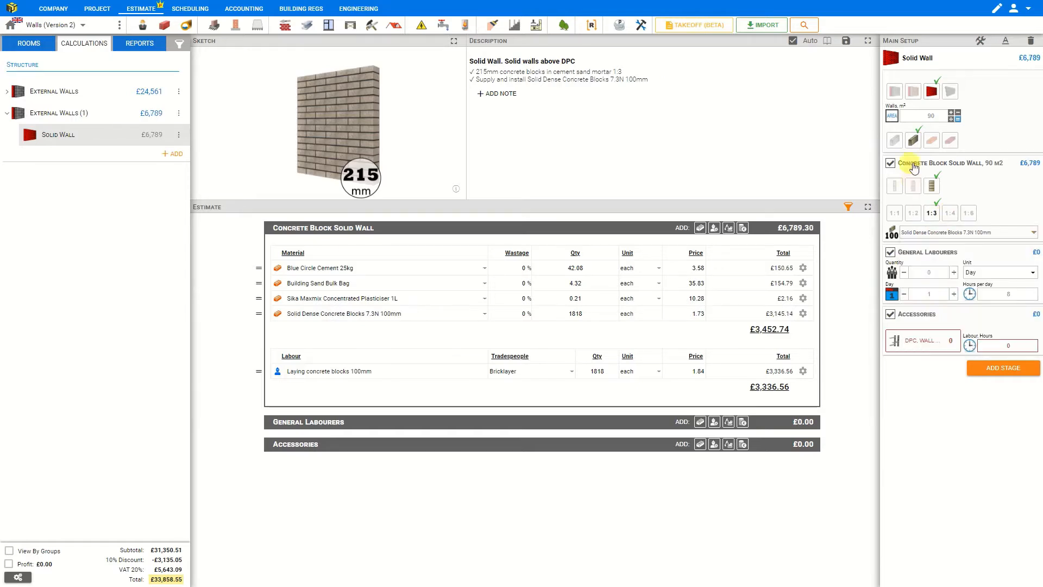
# Switch the wall to Engineering Brick at One and Half Brick thickness and open its brick list.
pyautogui.click(933, 141)
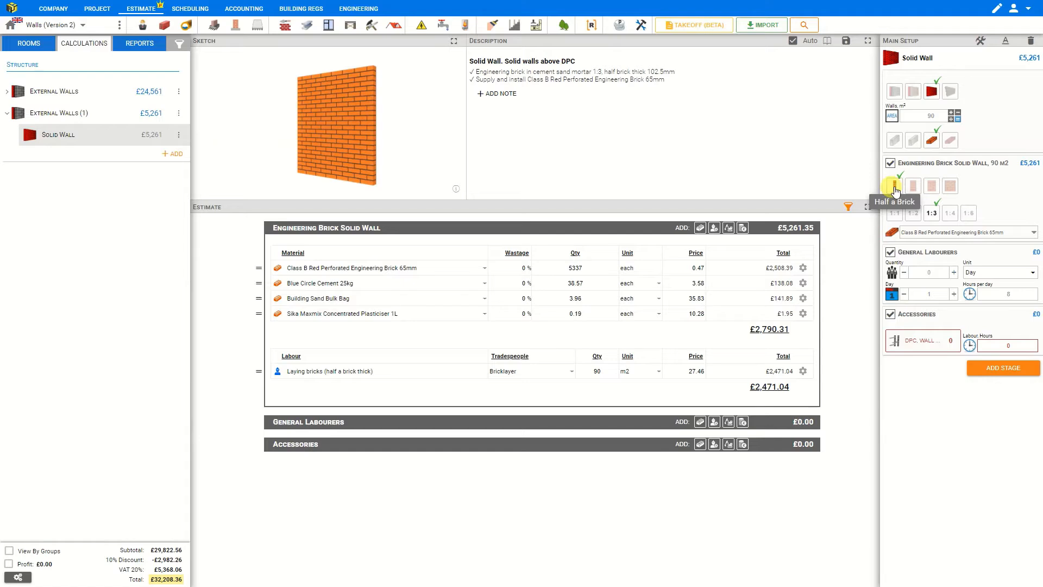
pyautogui.click(454, 41)
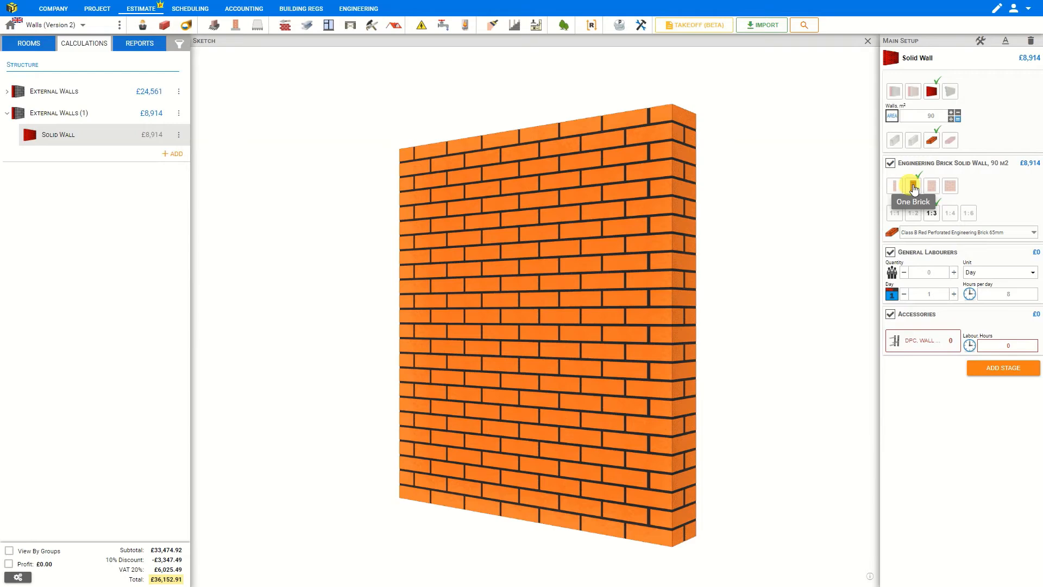
pyautogui.click(934, 186)
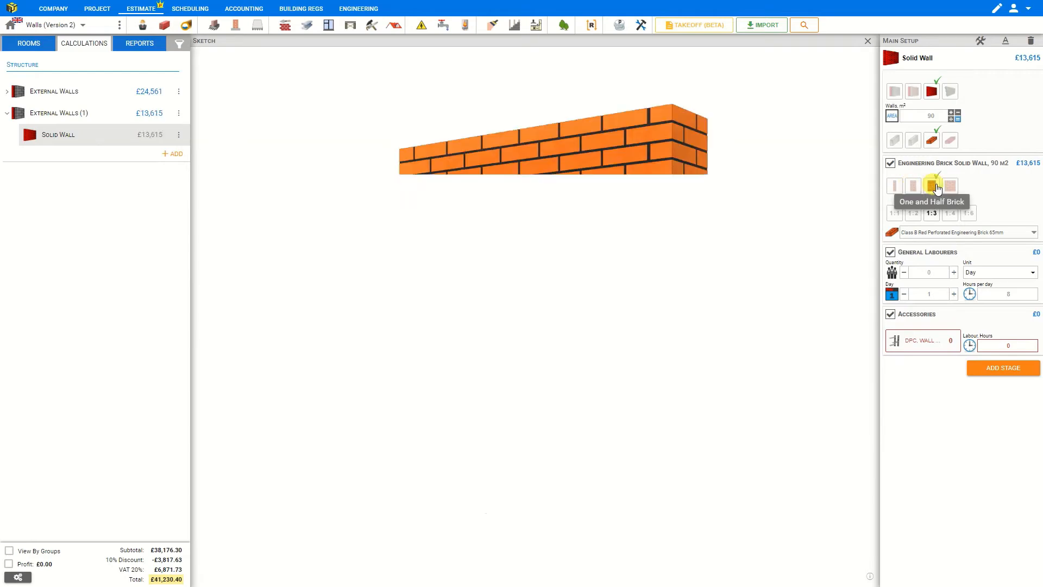
pyautogui.click(952, 186)
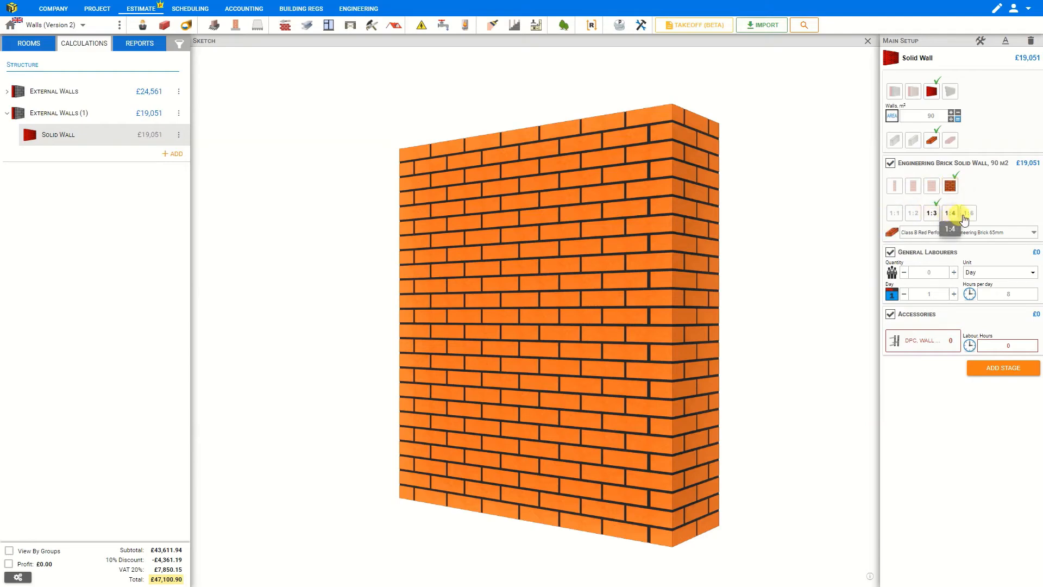
pyautogui.click(931, 234)
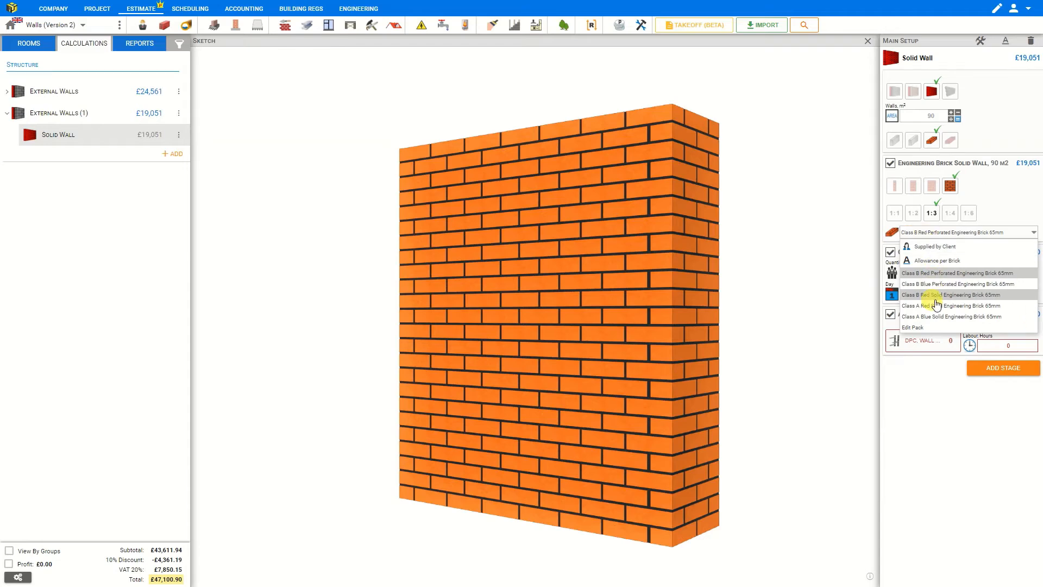
# Switch the wall to Facing Brick at One and Half Brick thickness, keeping London Brick Company Commons.
pyautogui.click(950, 142)
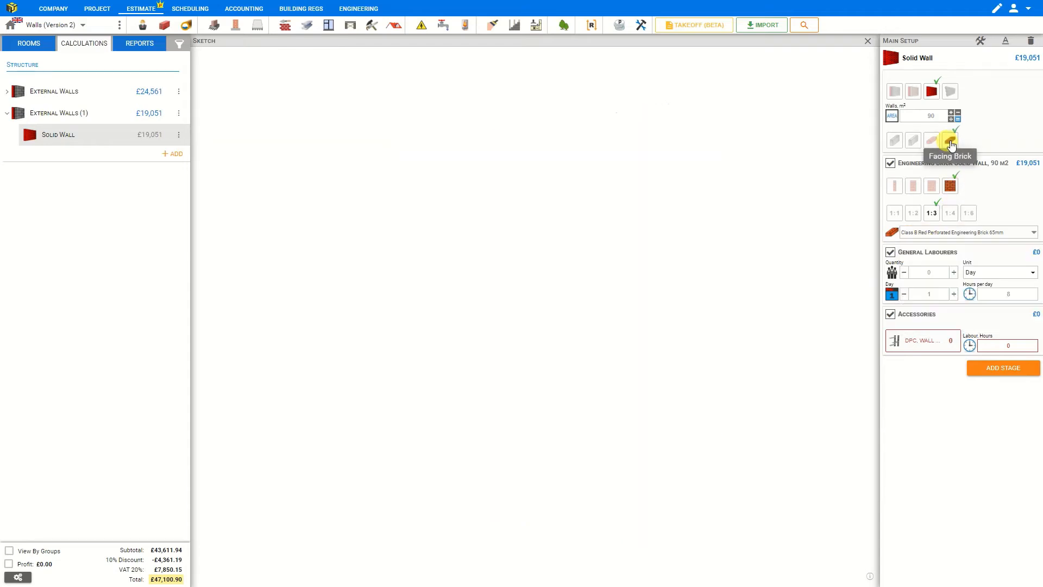
pyautogui.click(913, 186)
pyautogui.click(932, 186)
pyautogui.click(895, 185)
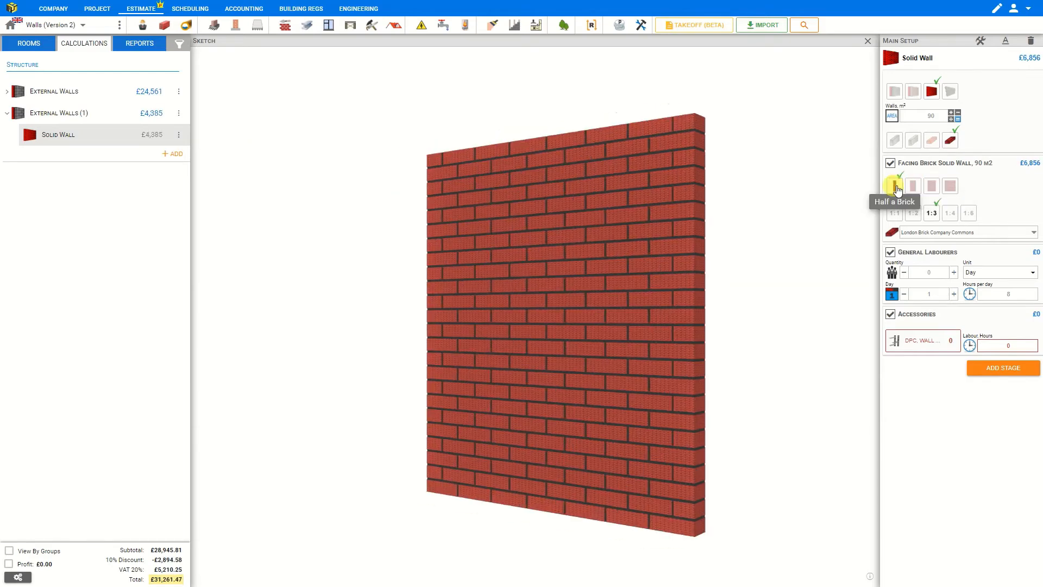
pyautogui.click(932, 186)
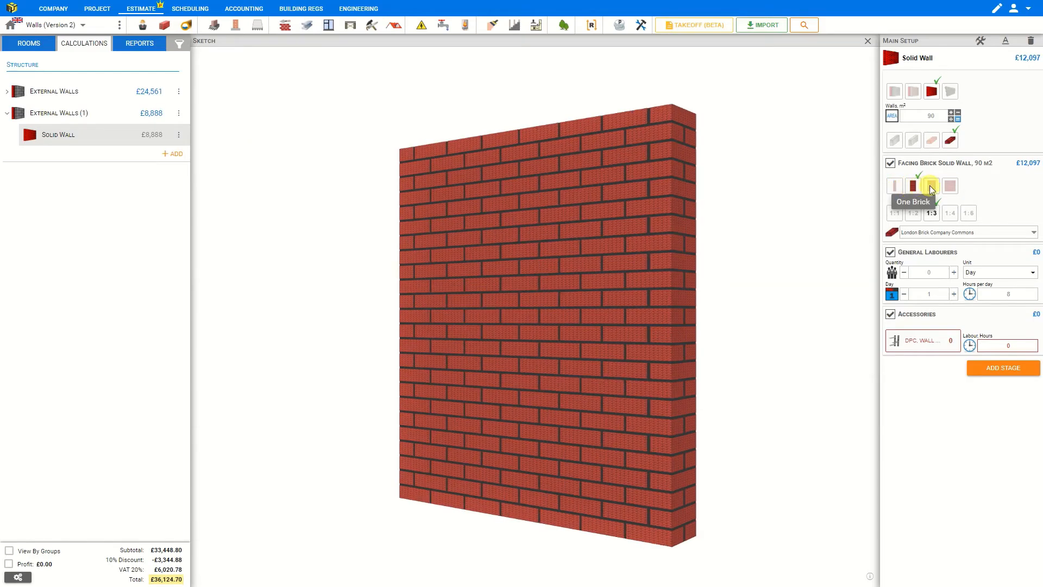
pyautogui.click(950, 187)
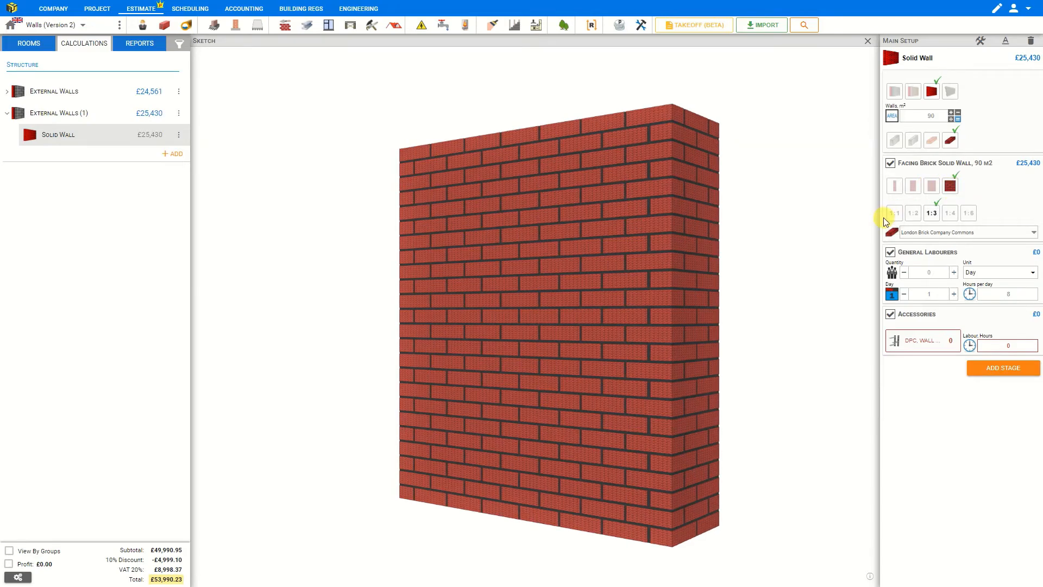
pyautogui.click(918, 233)
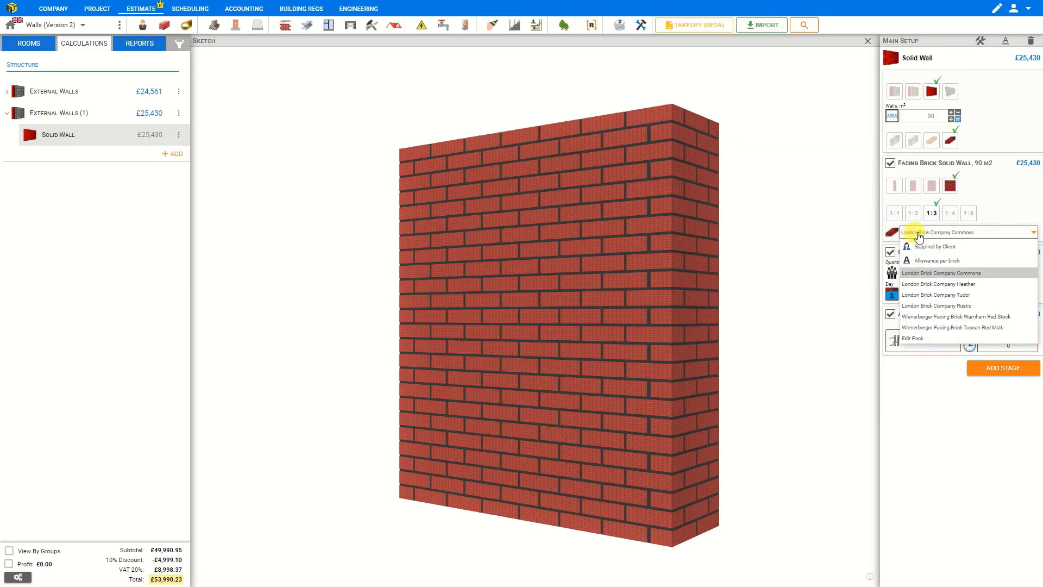
pyautogui.click(918, 234)
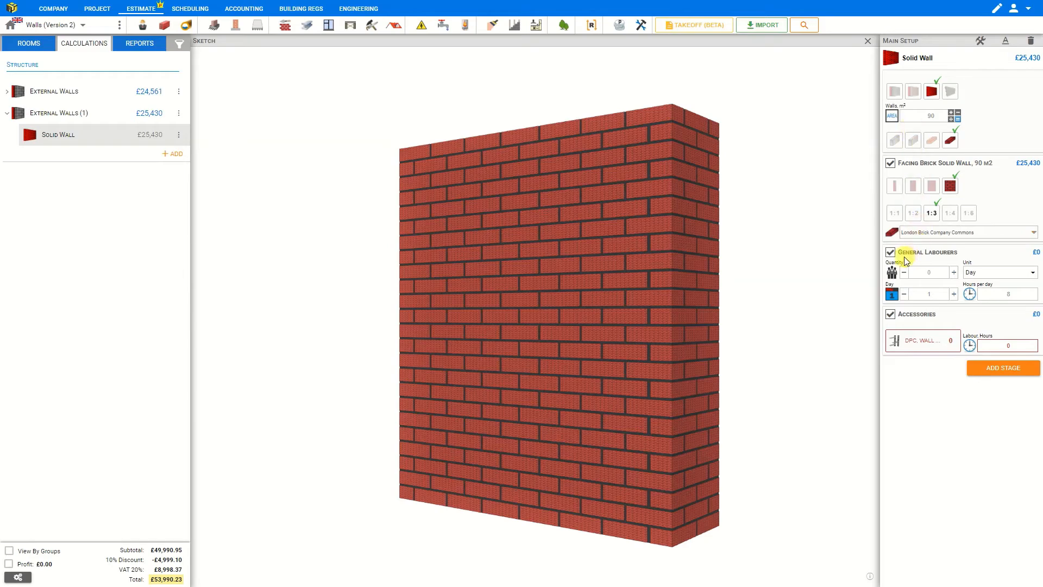
# Assign 2 general labourers for 3 days to the wall.
pyautogui.click(867, 40)
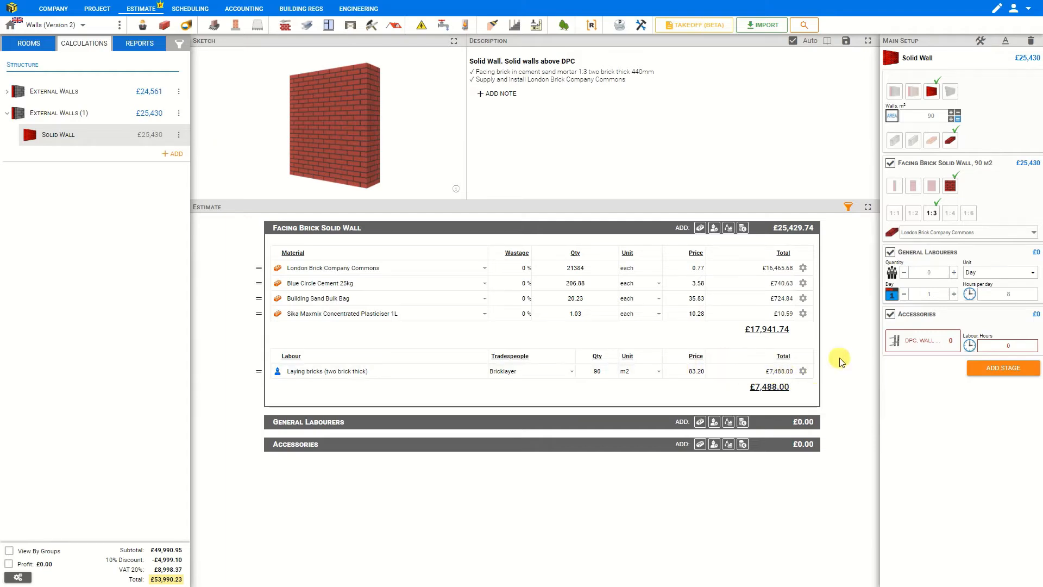
pyautogui.click(953, 273)
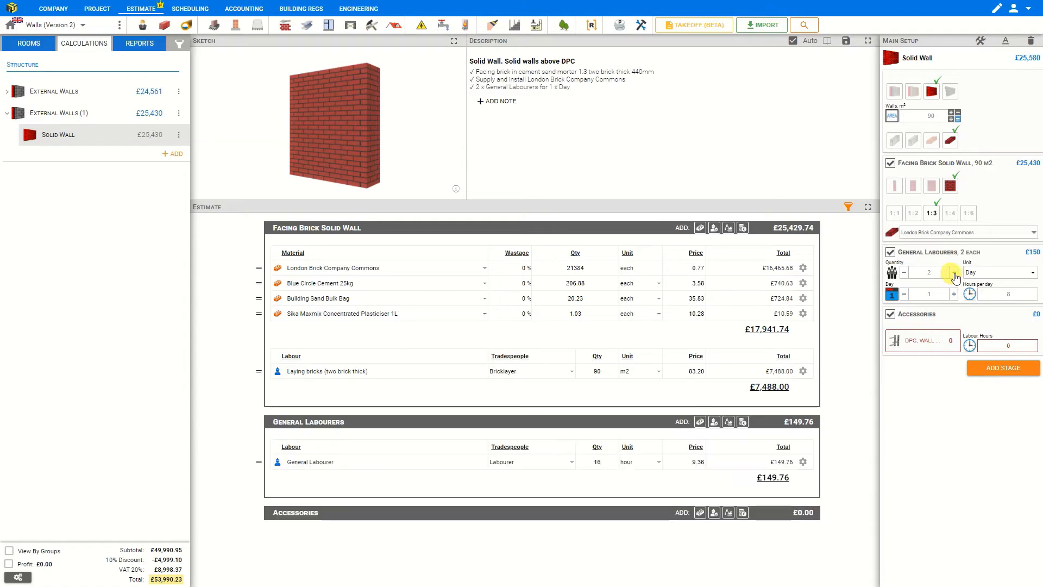
pyautogui.click(994, 275)
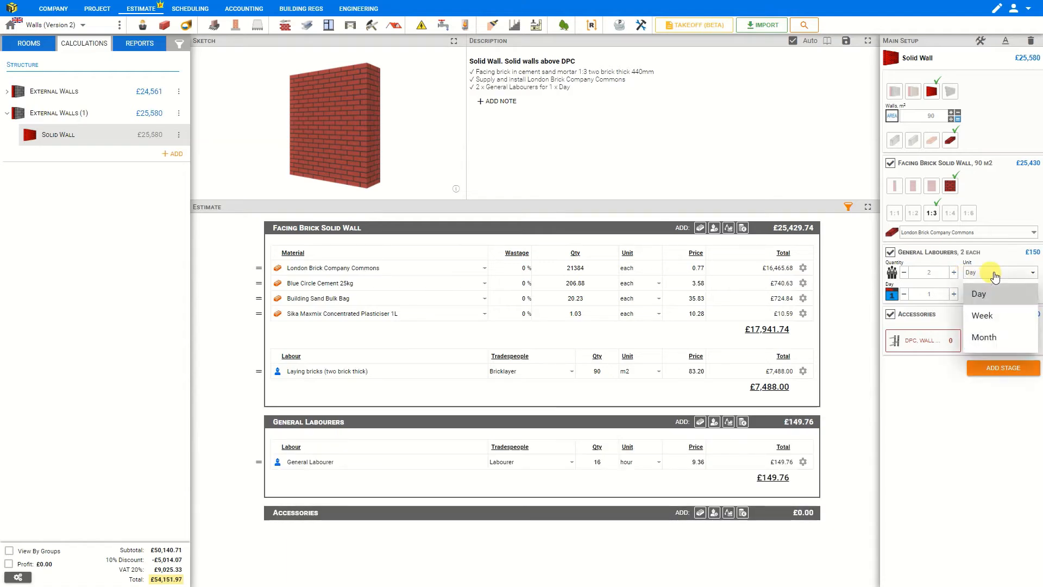
pyautogui.click(953, 294)
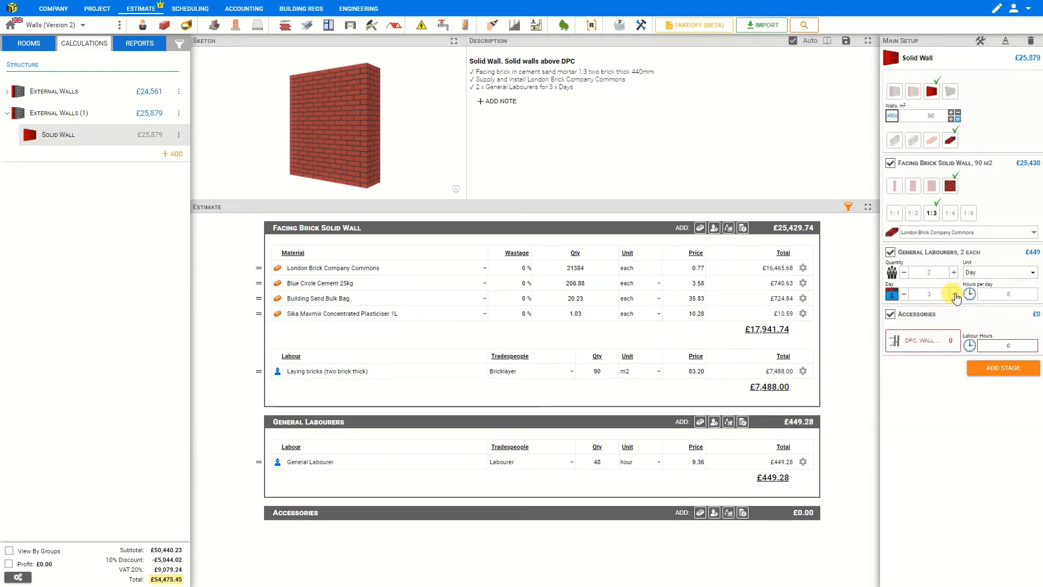
pyautogui.click(954, 294)
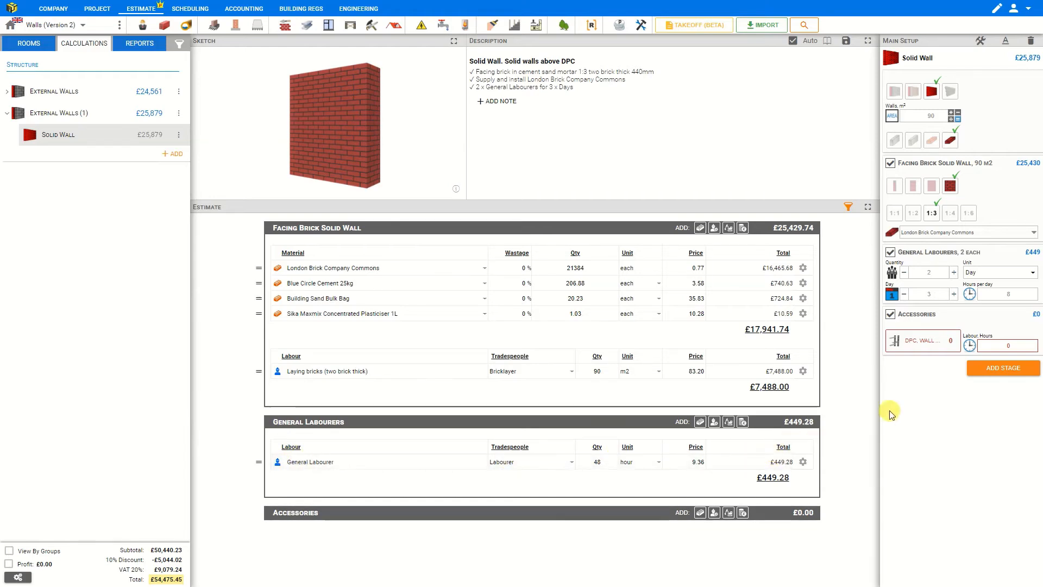
# Open the DPC, Wall Ties accessories picker and browse through its product categories.
pyautogui.click(917, 342)
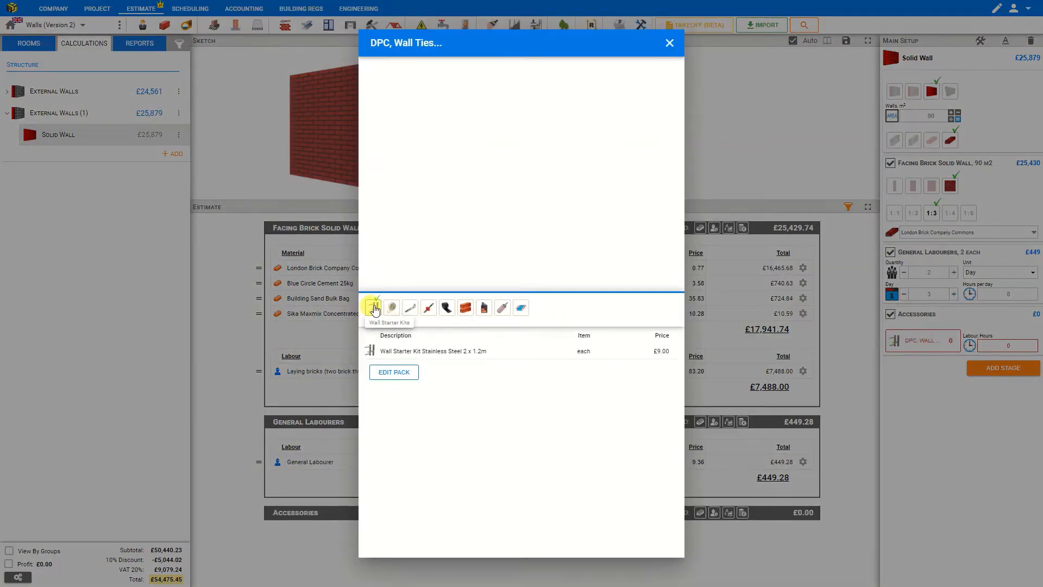
pyautogui.click(392, 307)
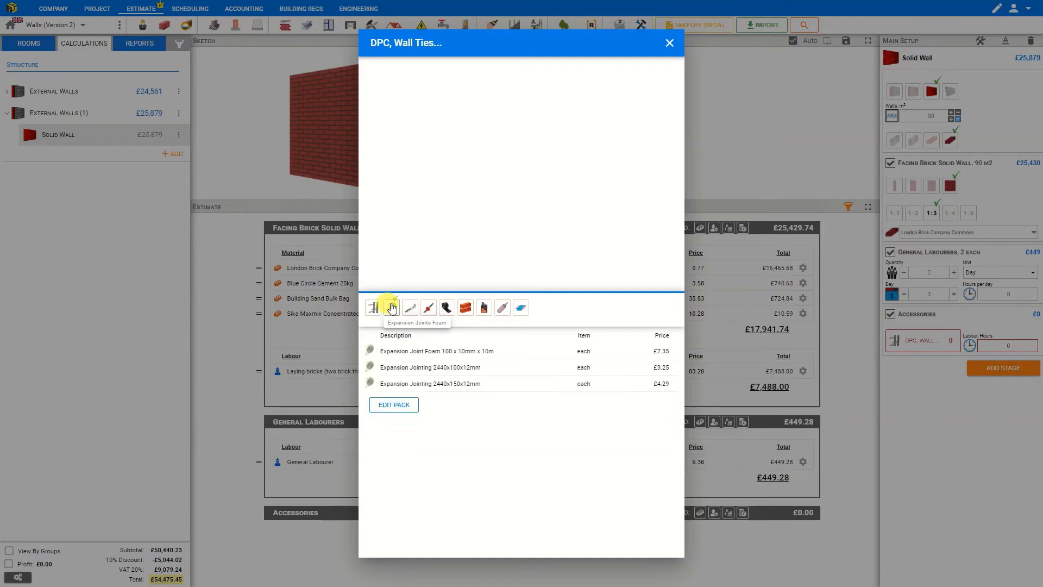
pyautogui.click(411, 306)
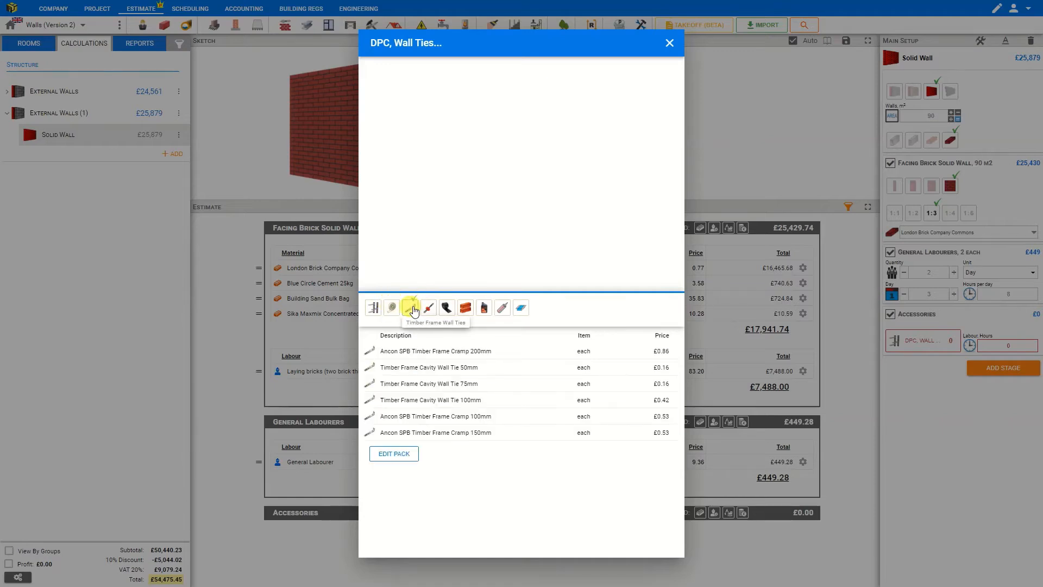
pyautogui.click(427, 309)
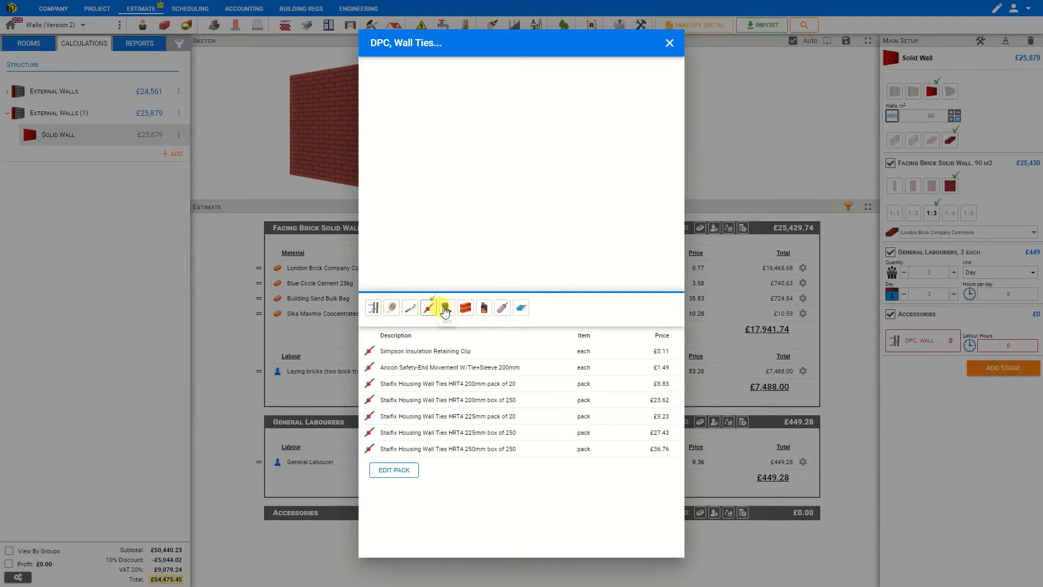
pyautogui.click(450, 310)
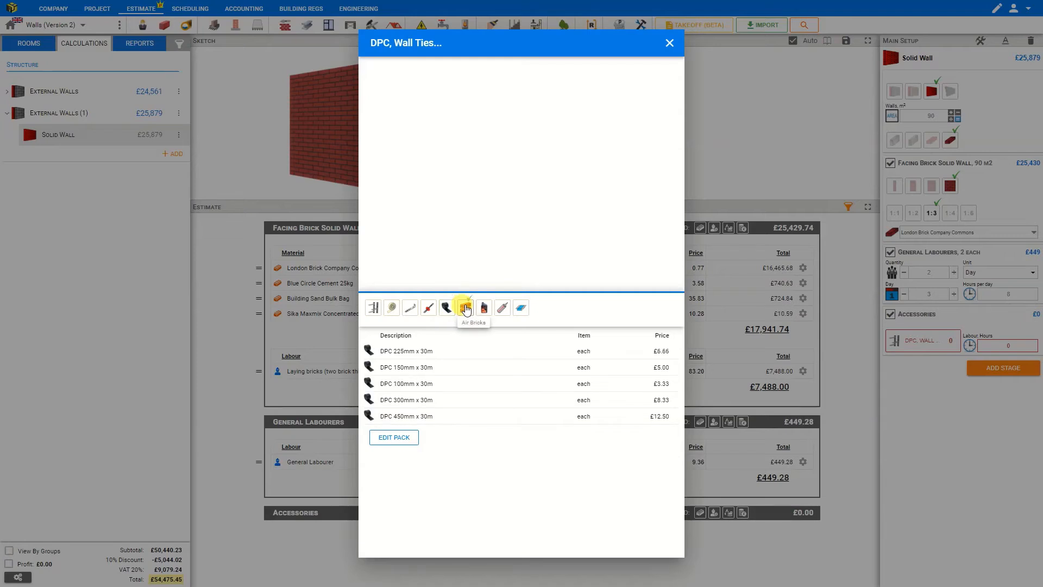
pyautogui.click(465, 308)
pyautogui.click(484, 308)
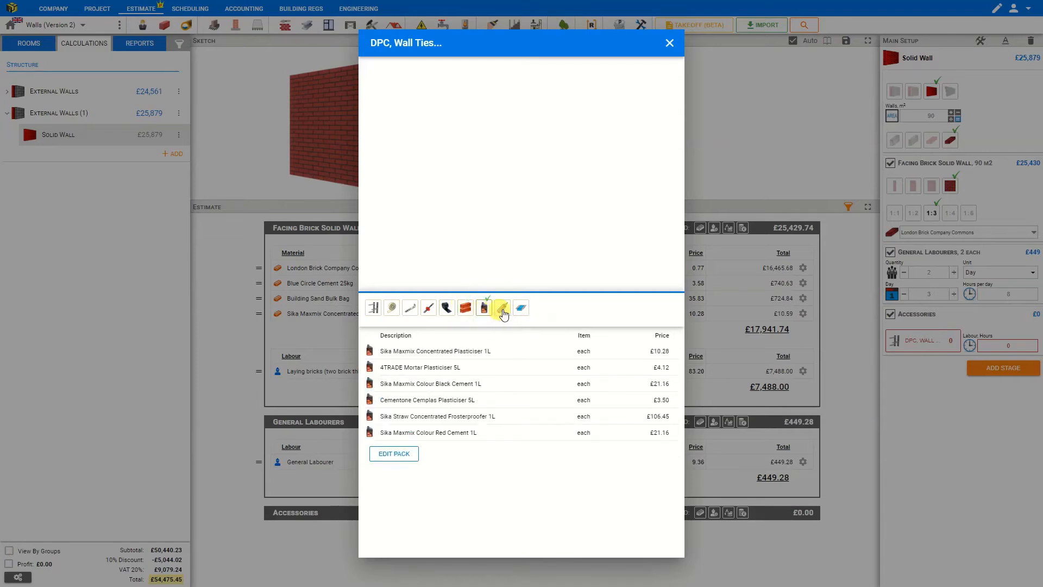
pyautogui.click(521, 308)
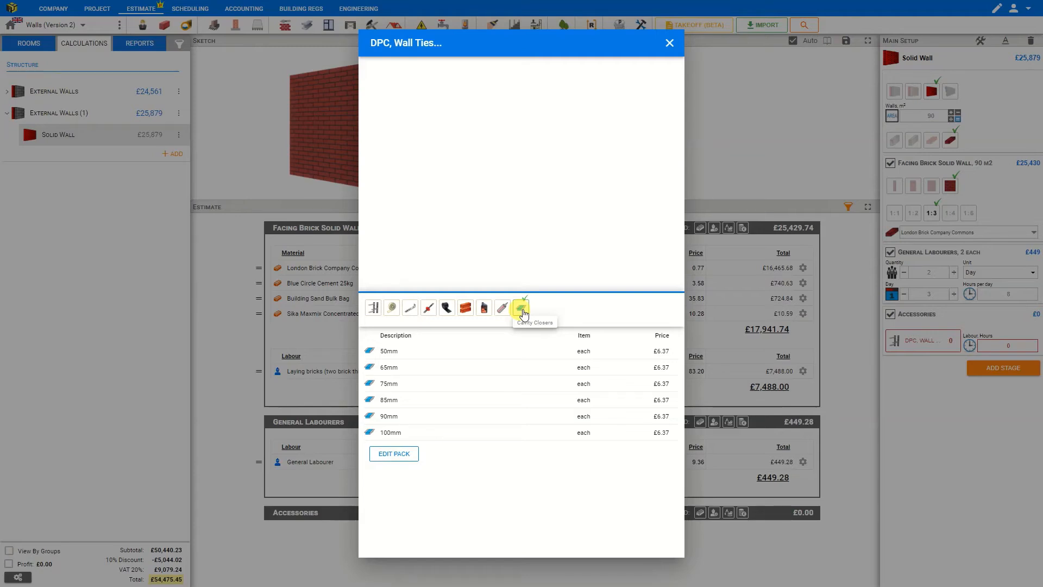
pyautogui.click(503, 308)
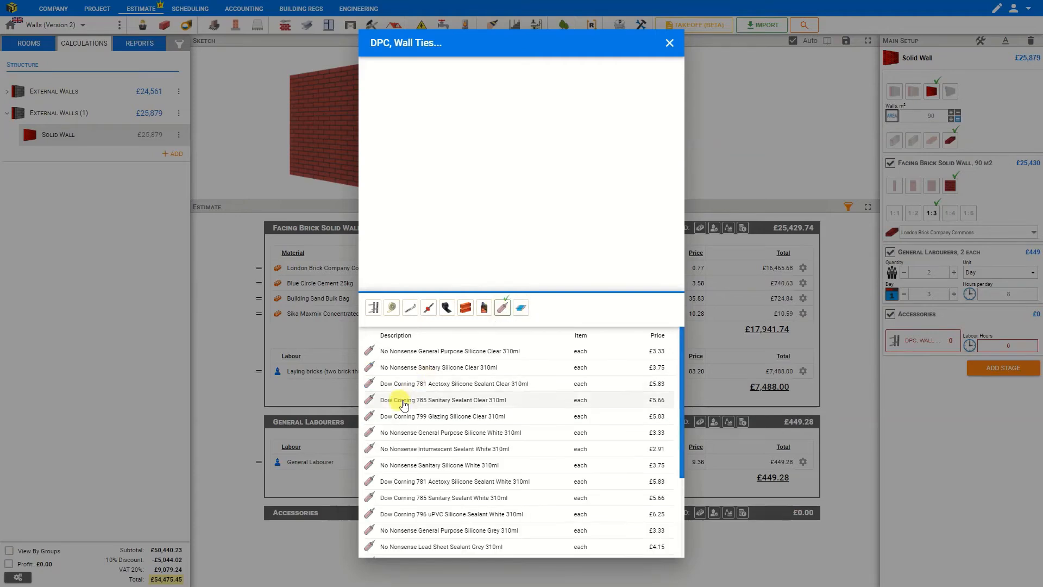
# Add No Nonsense General Purpose Silicone White 310ml and Expansion Joint Foam 100 x 10mm x 10m as accessories.
pyautogui.click(406, 432)
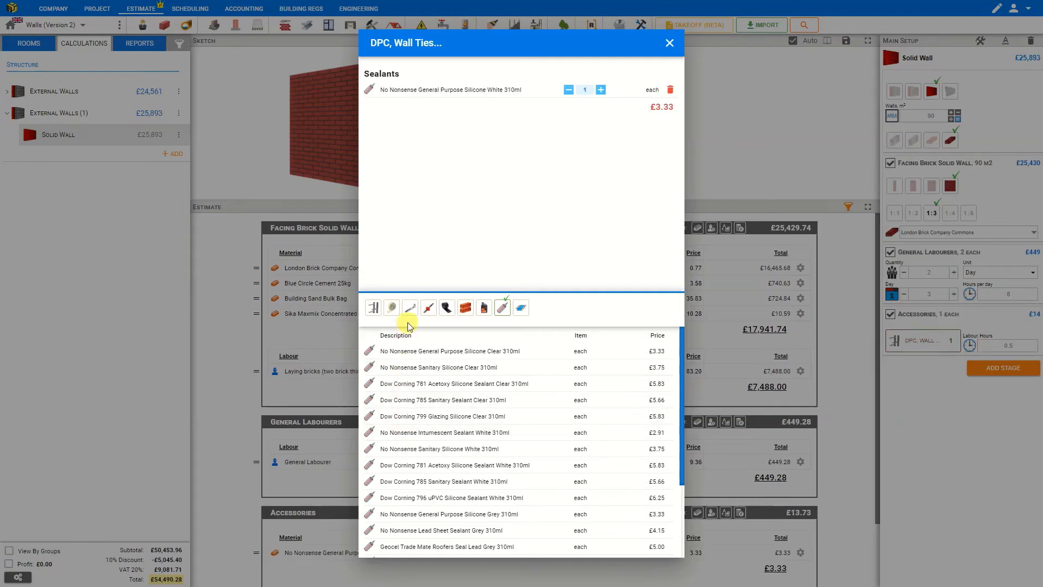
pyautogui.click(391, 309)
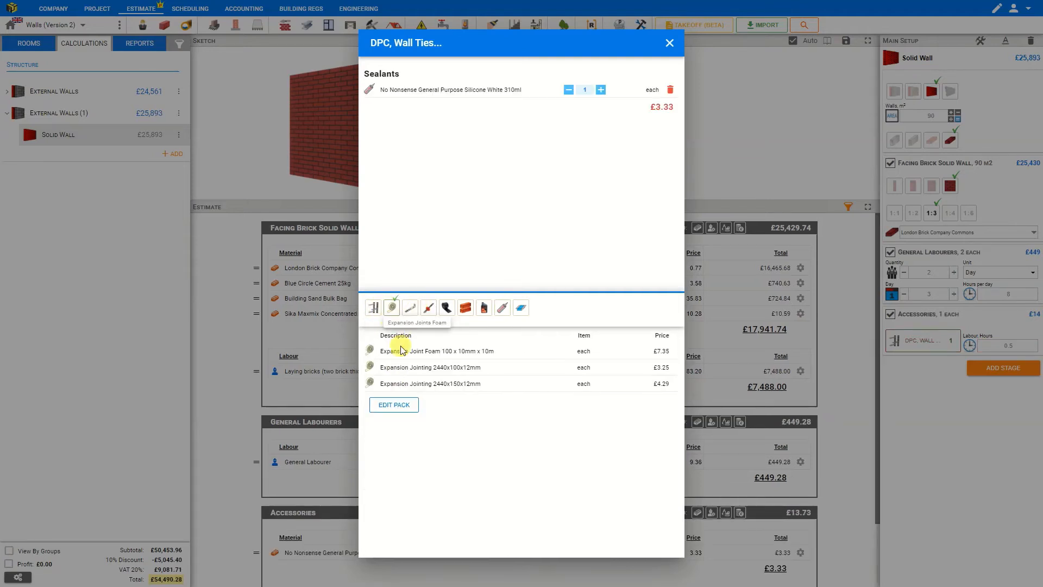
pyautogui.click(403, 357)
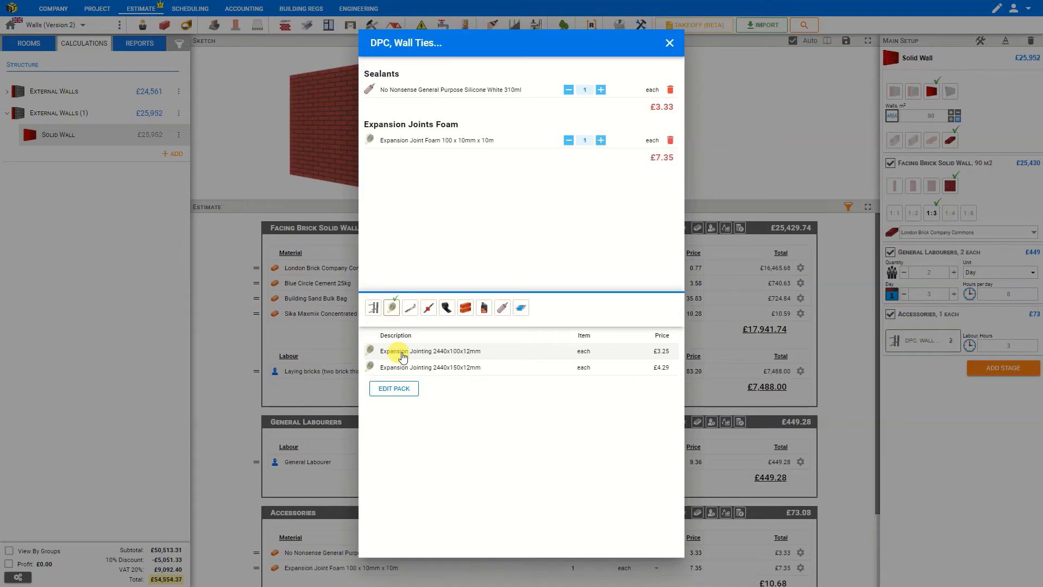
pyautogui.click(669, 43)
# Change the Building Sand Bulk Bag quantity to 21, then reset that material line.
pyautogui.scroll(-2, 642, 422)
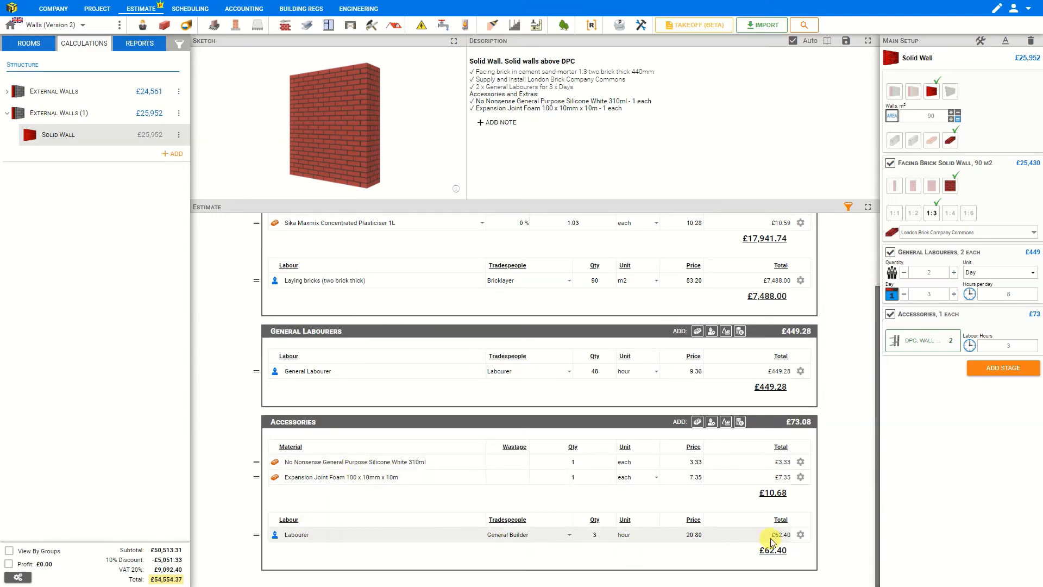
pyautogui.scroll(2, 730, 489)
pyautogui.scroll(-2, 730, 489)
pyautogui.scroll(2, 731, 489)
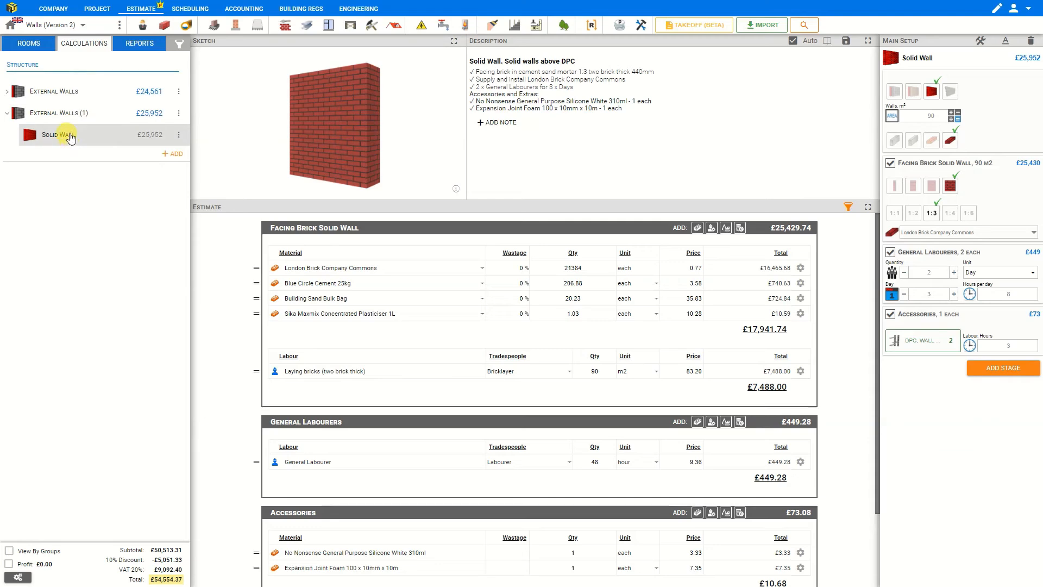
pyautogui.click(581, 298)
pyautogui.write('21')
pyautogui.press('Return')
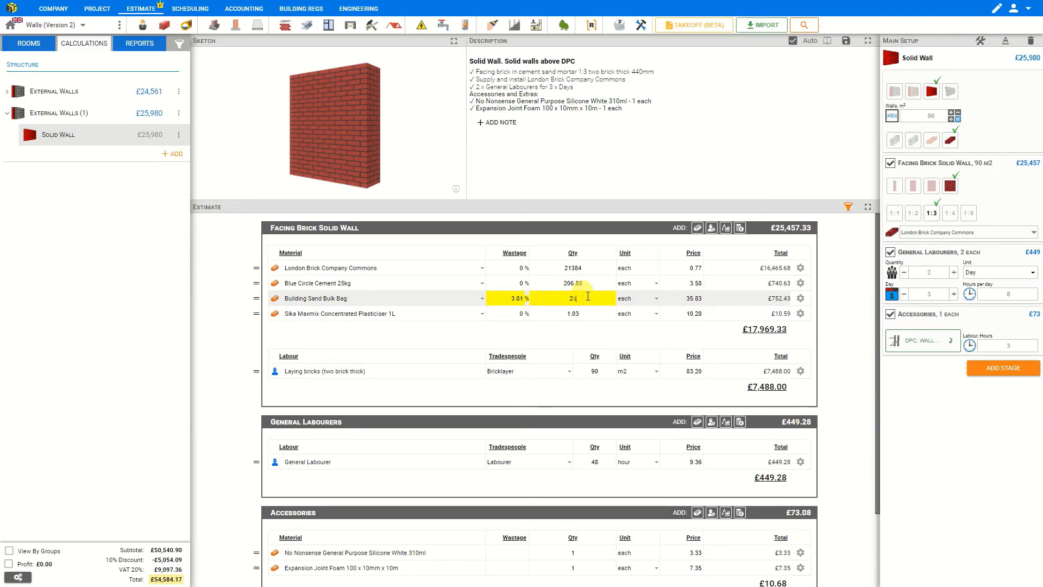
pyautogui.click(800, 298)
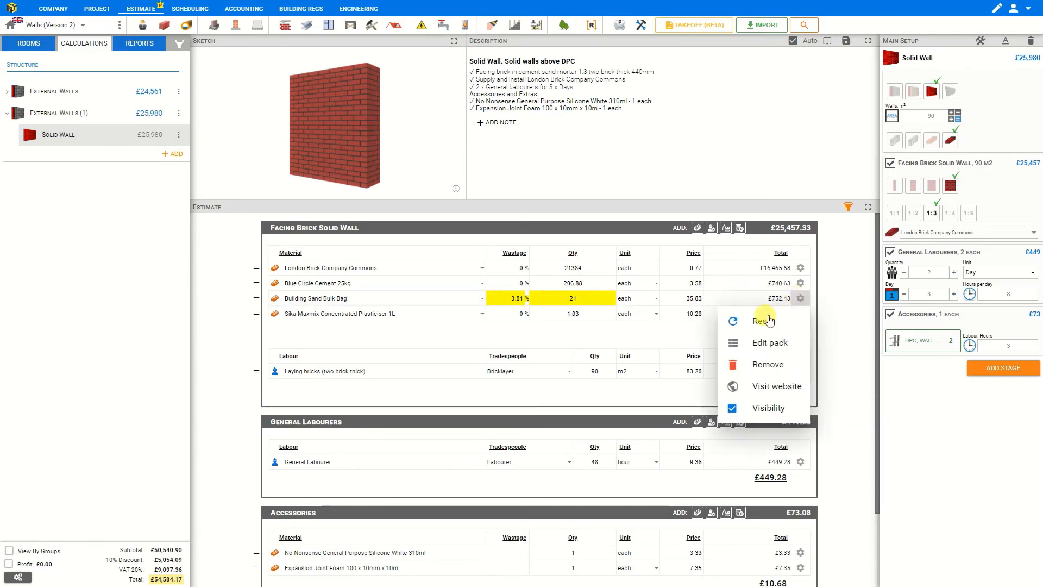
pyautogui.click(767, 320)
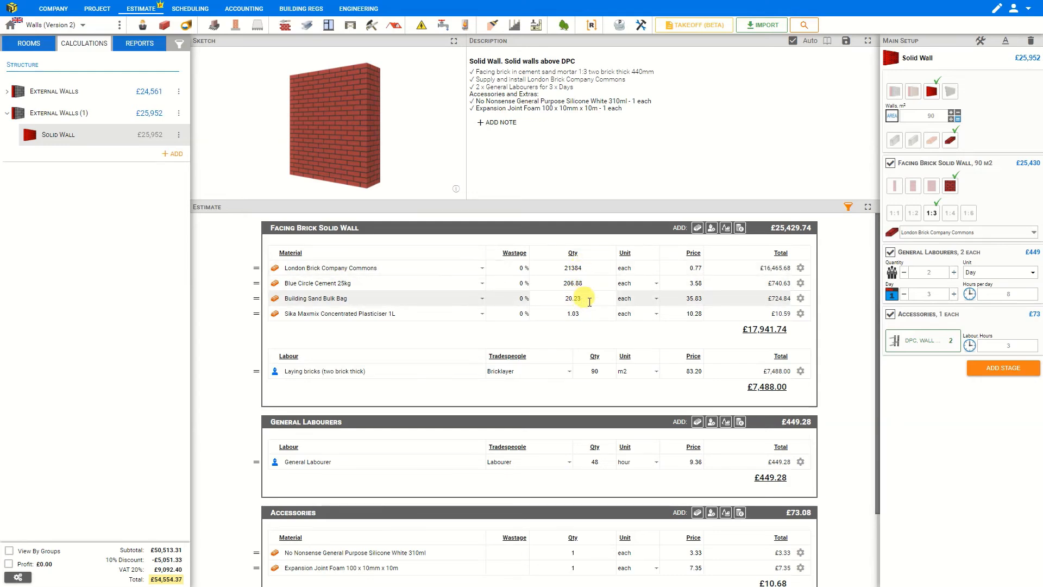
# Enable material rounding for the current project in the project's VAT & Profit settings.
pyautogui.click(119, 27)
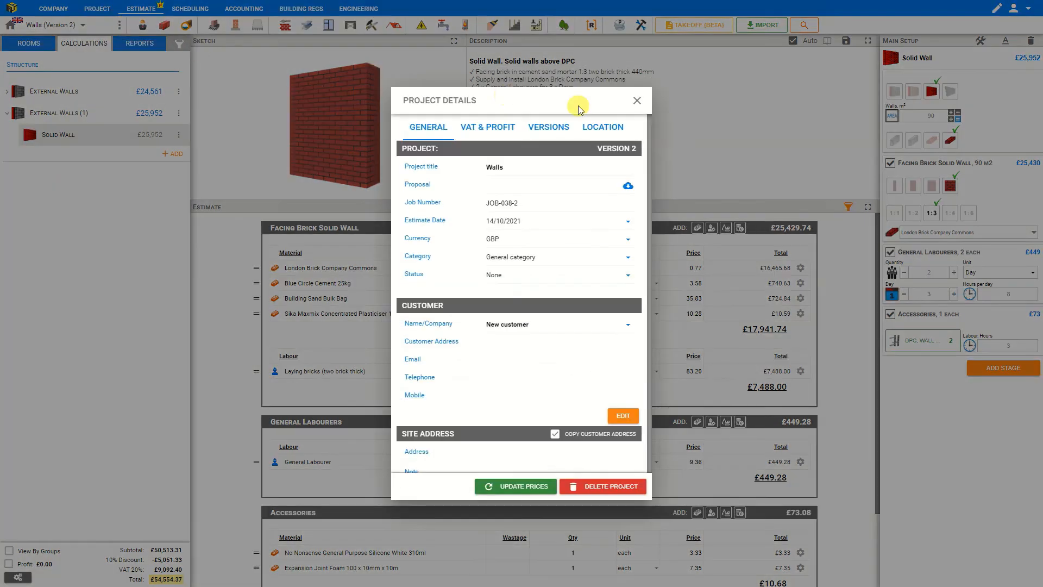
pyautogui.click(633, 99)
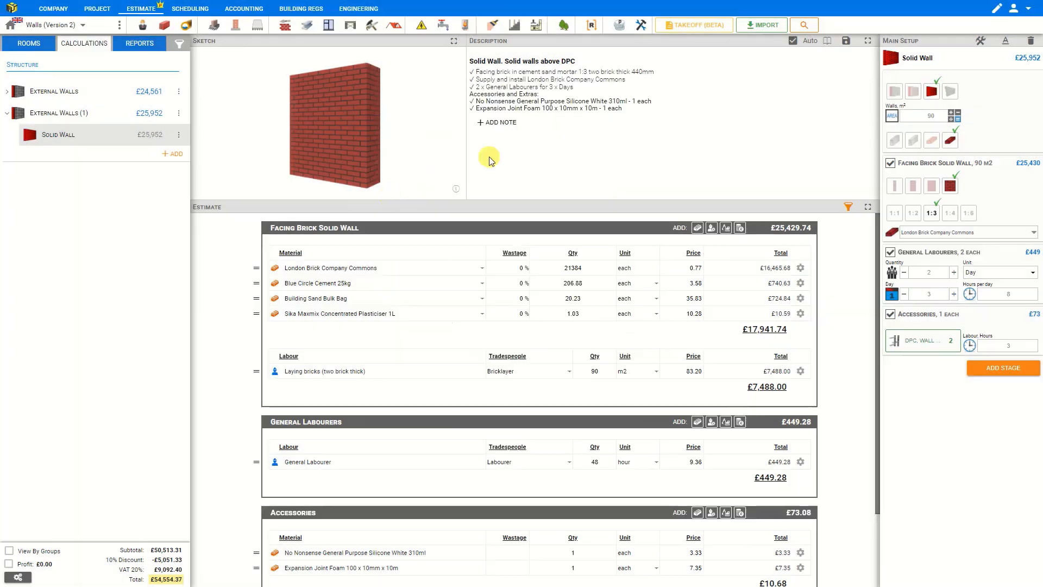
pyautogui.click(19, 577)
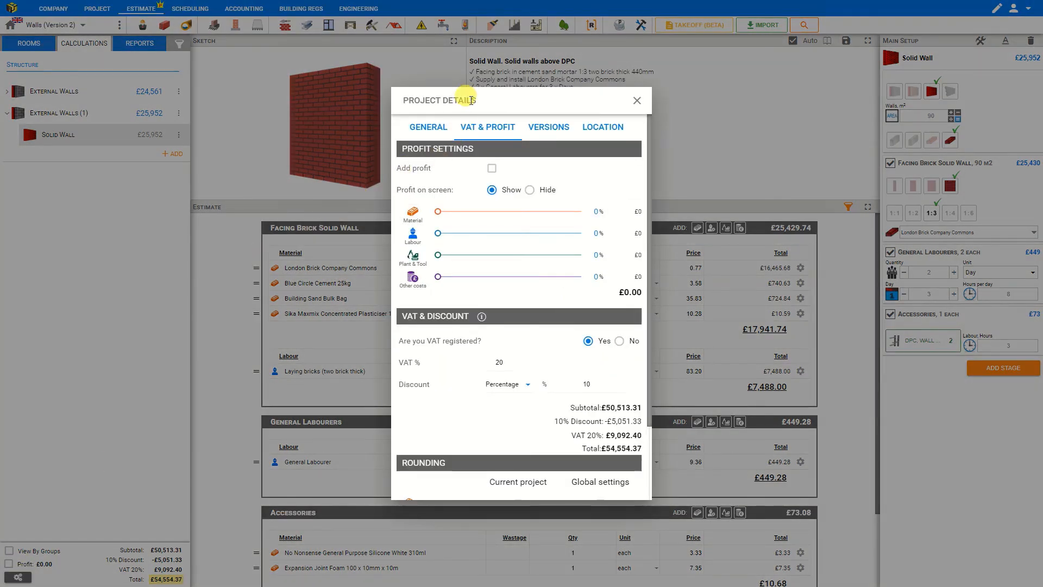
pyautogui.click(429, 126)
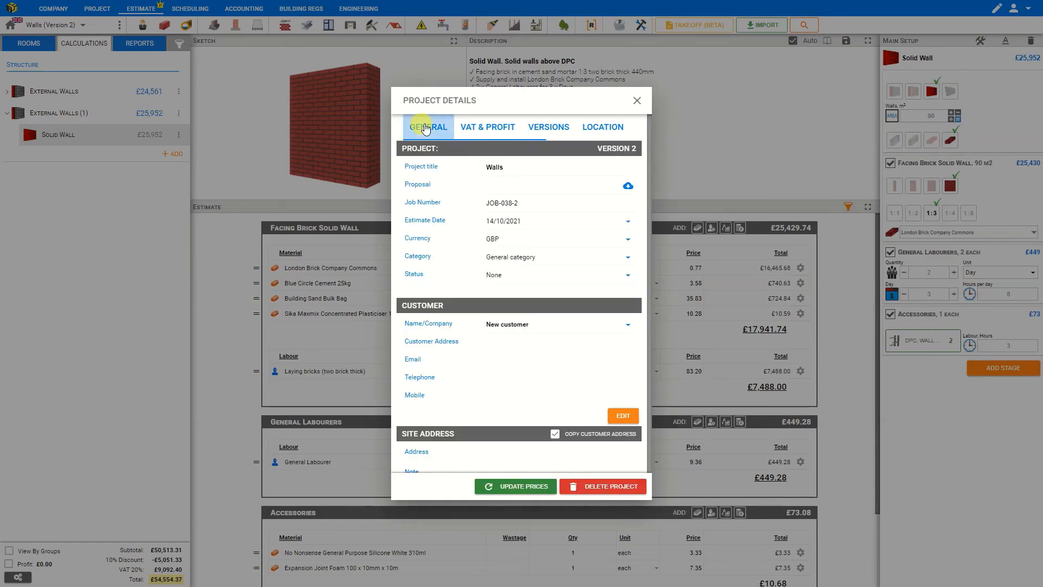
pyautogui.click(491, 131)
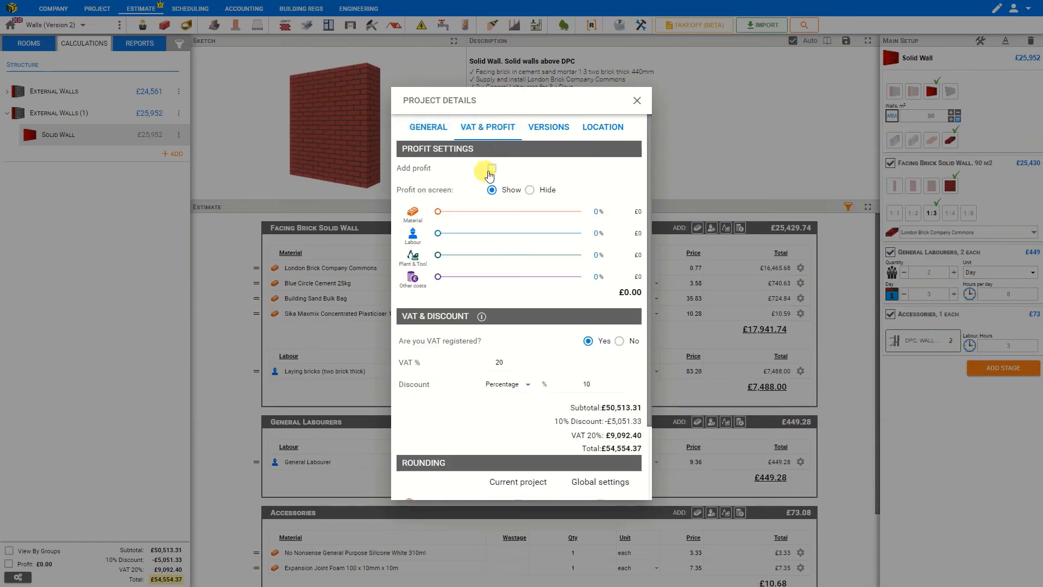
pyautogui.scroll(-2, 477, 186)
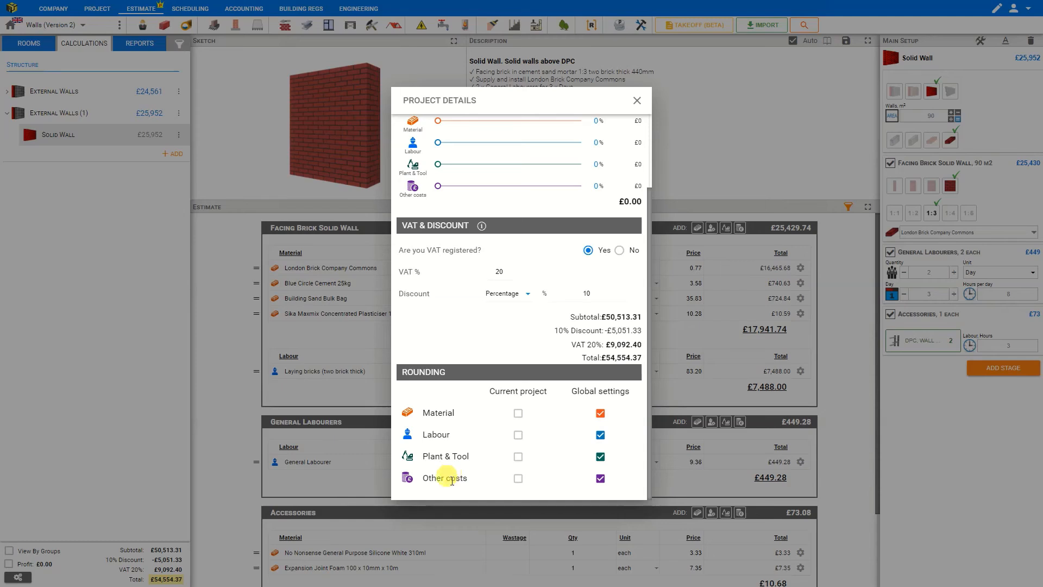
pyautogui.click(518, 414)
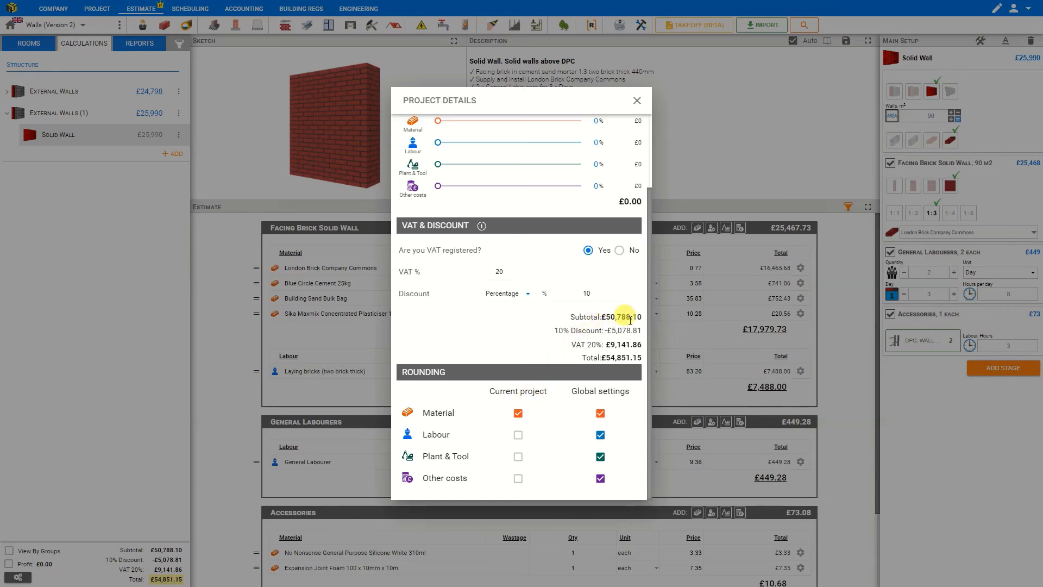
pyautogui.click(519, 414)
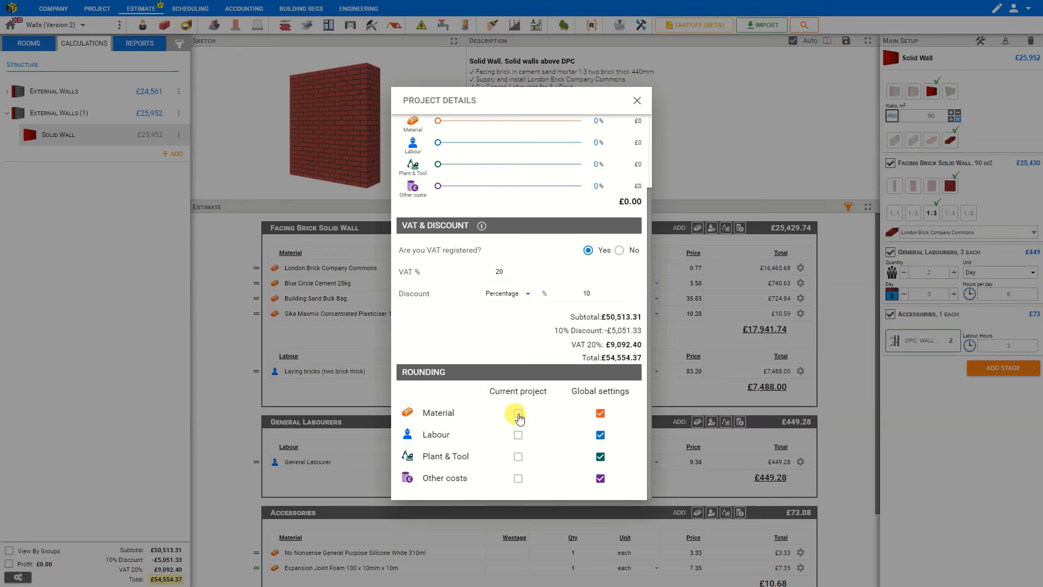
pyautogui.click(518, 414)
pyautogui.click(635, 101)
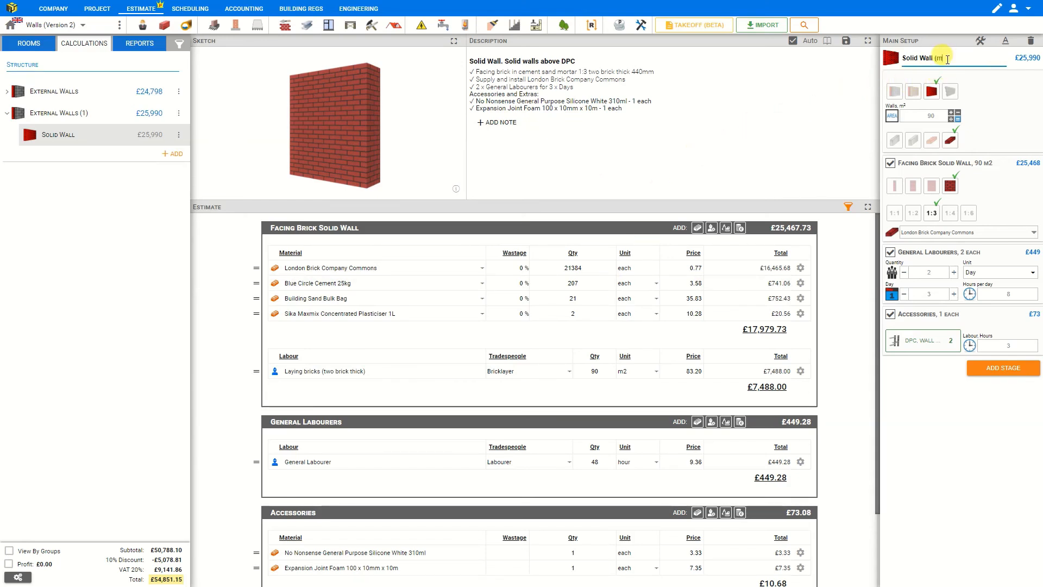
# Rename the wall to Solid Wall (main) and duplicate it.
pyautogui.write(')')
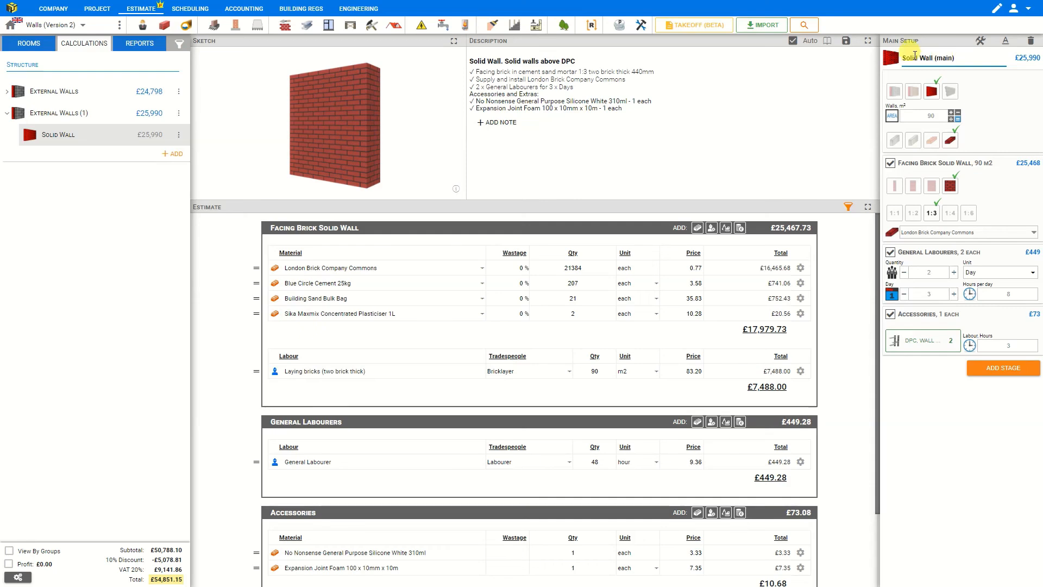
pyautogui.click(179, 135)
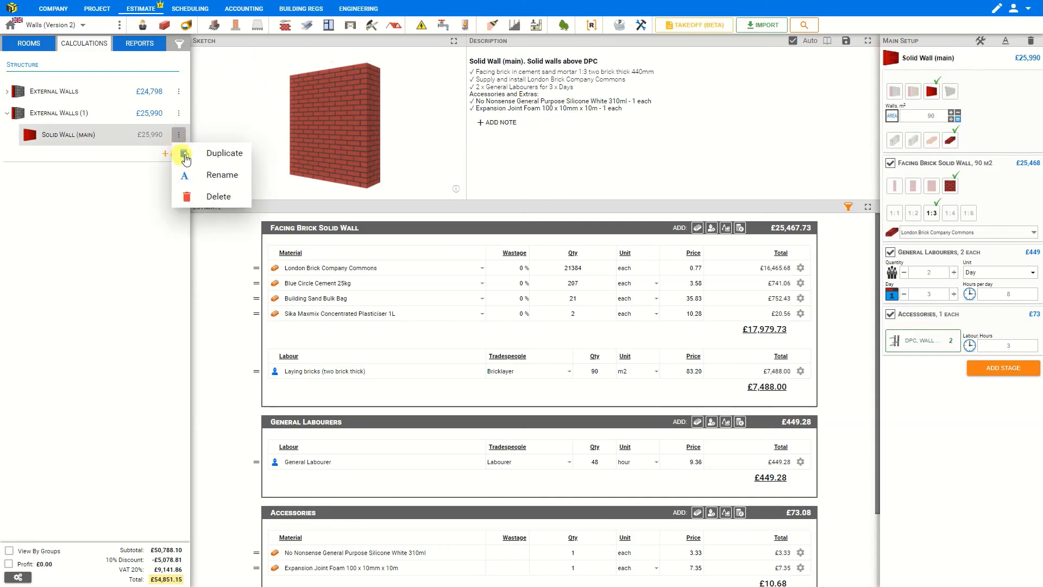
pyautogui.click(209, 155)
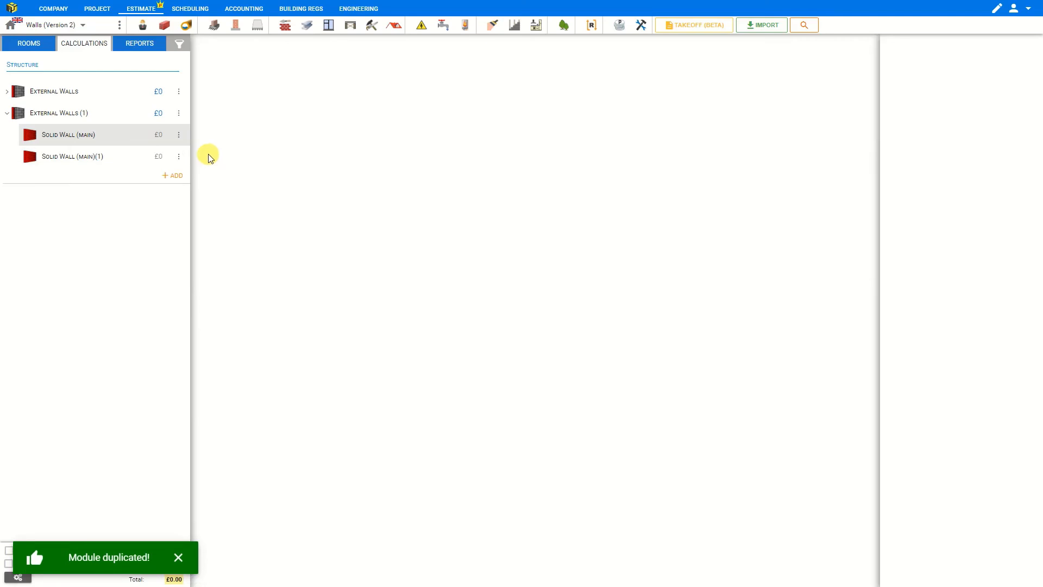
# Rename the duplicated wall to Solid Wall (outbuilding).
pyautogui.click(85, 163)
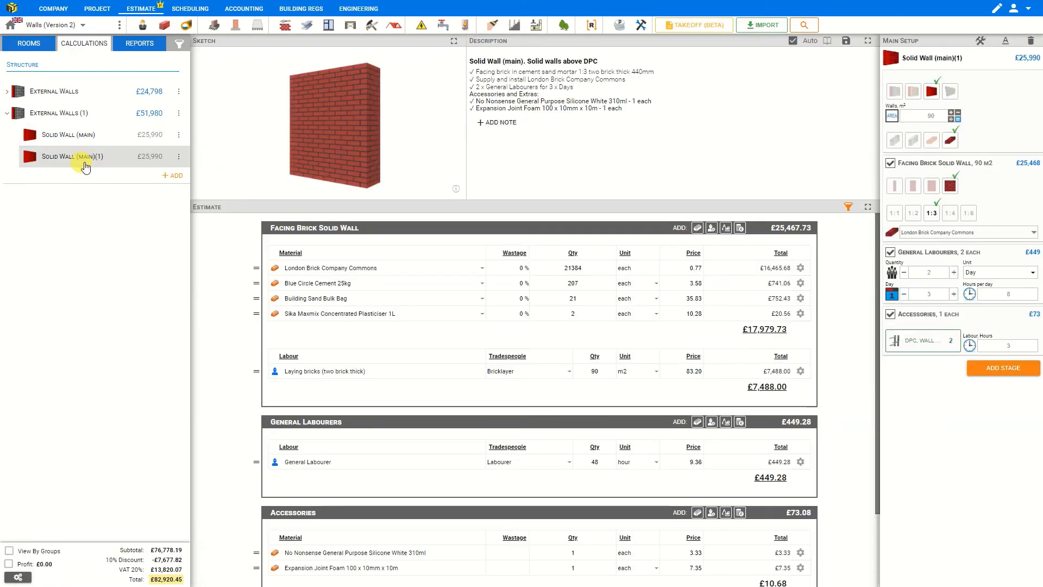
pyautogui.click(966, 58)
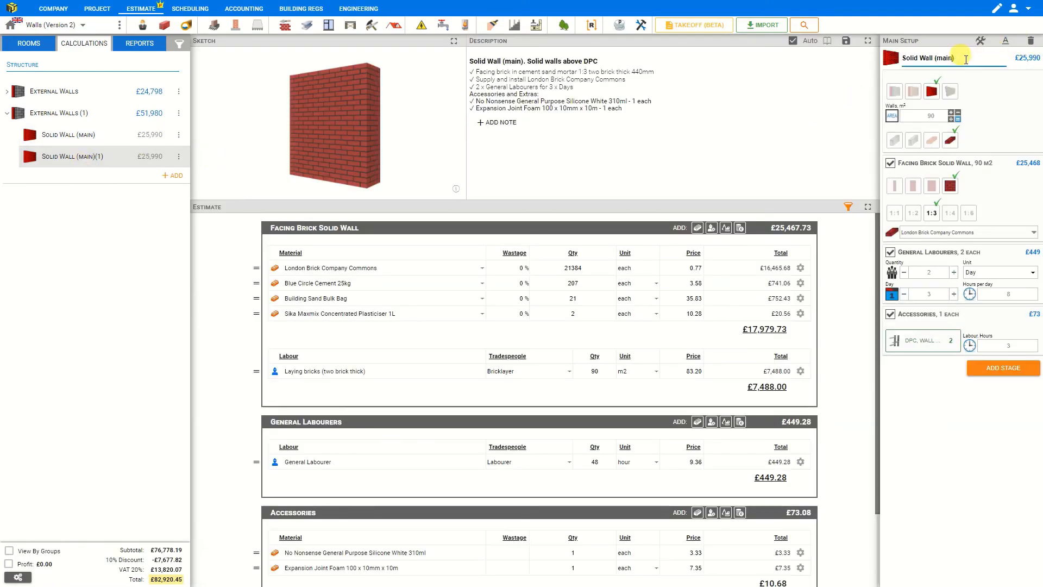
pyautogui.press('BackSpace')
pyautogui.press('BackSpace')
pyautogui.press('BackSpace')
pyautogui.write('outbuilding')
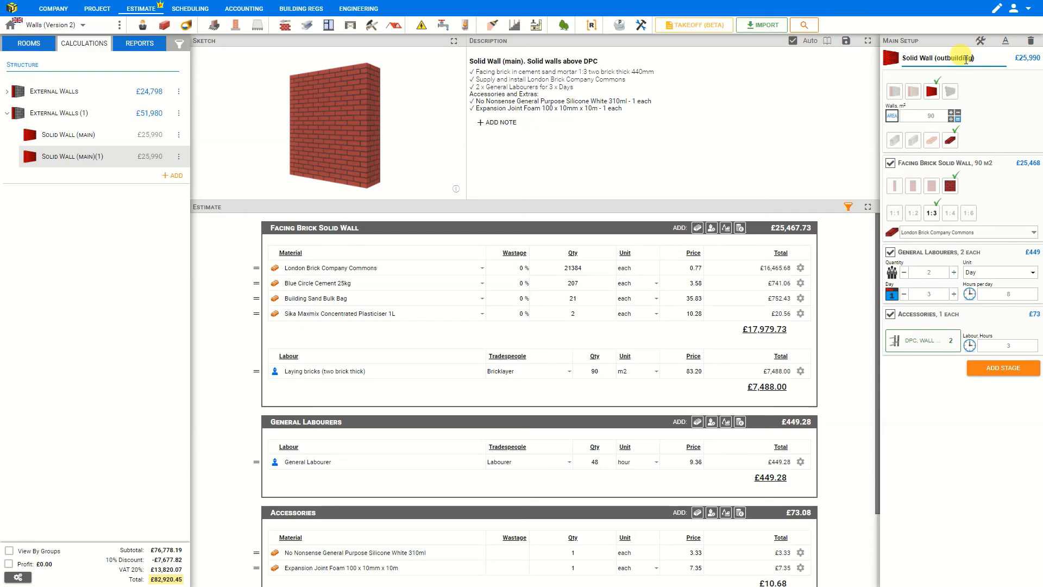
pyautogui.click(999, 99)
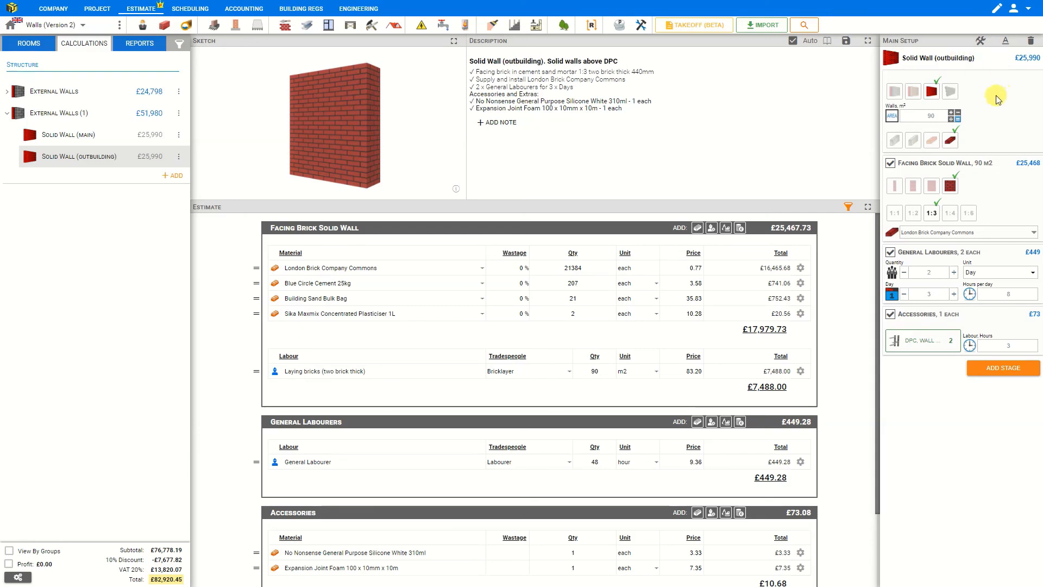
# Set the outbuilding wall's area to 40 m².
pyautogui.click(931, 116)
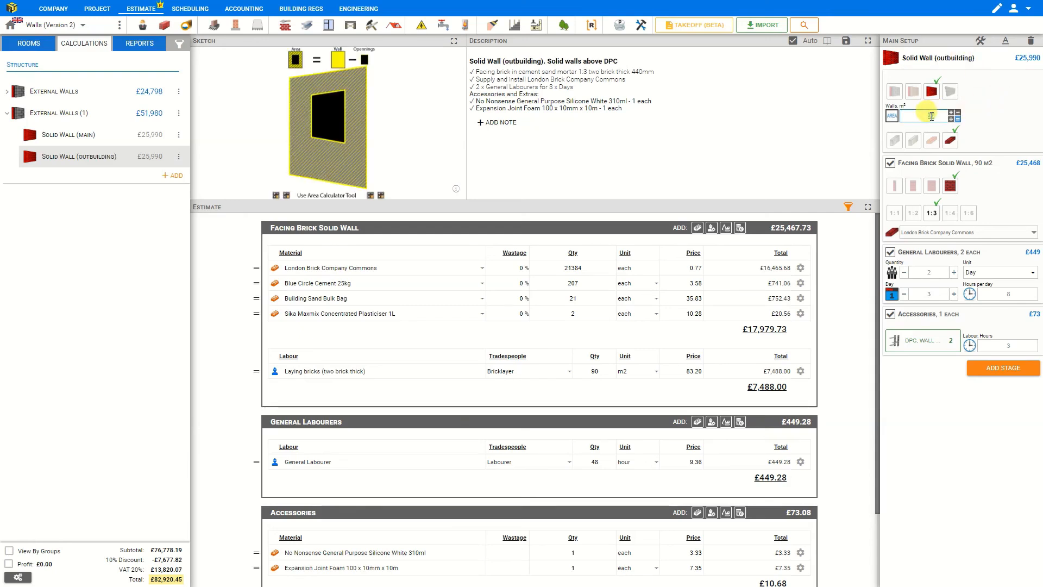
pyautogui.write('40')
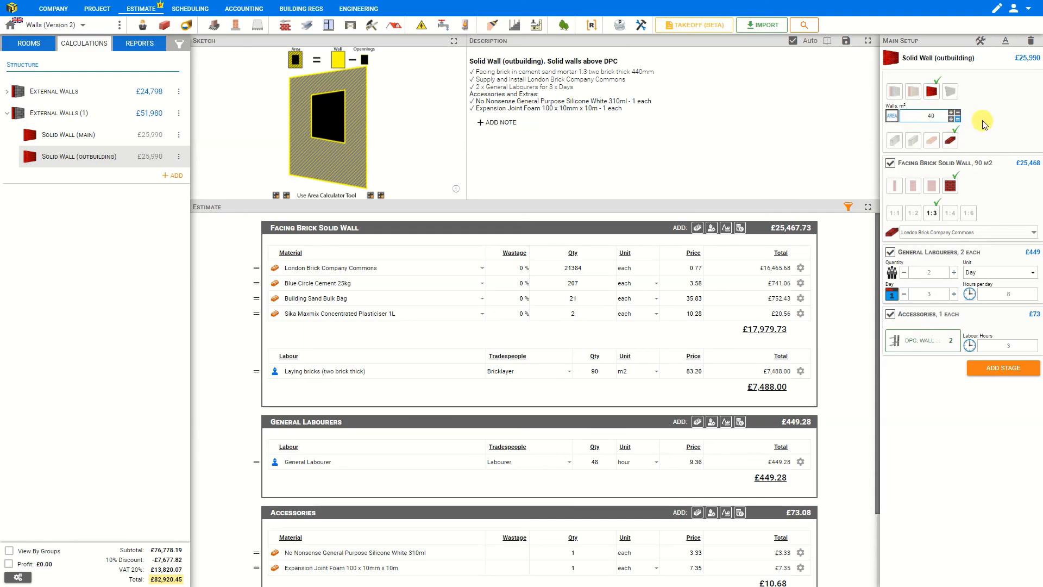
pyautogui.click(982, 111)
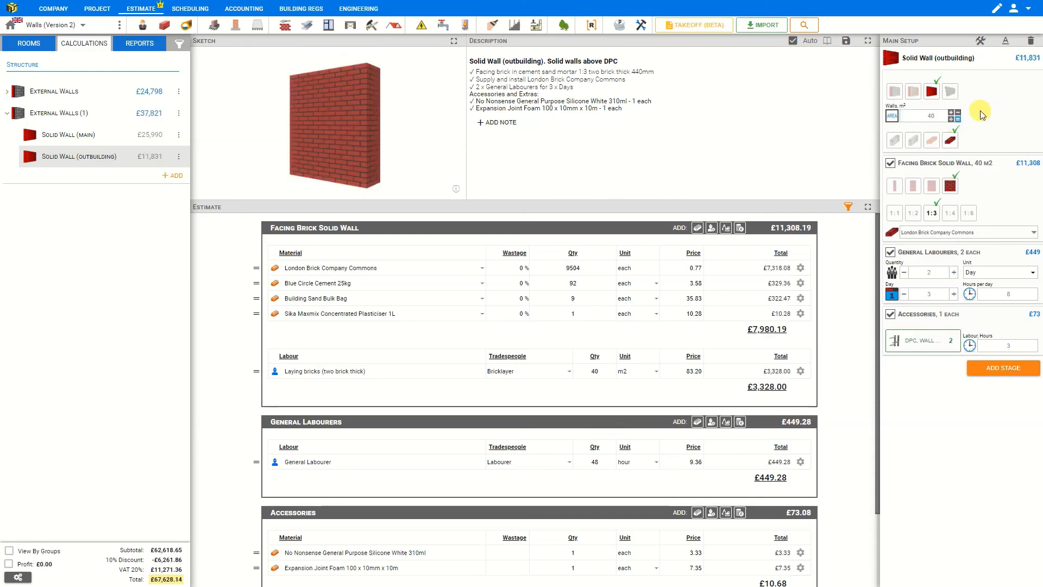
# Open the quote report and switch its structure to Advanced.
pyautogui.click(139, 44)
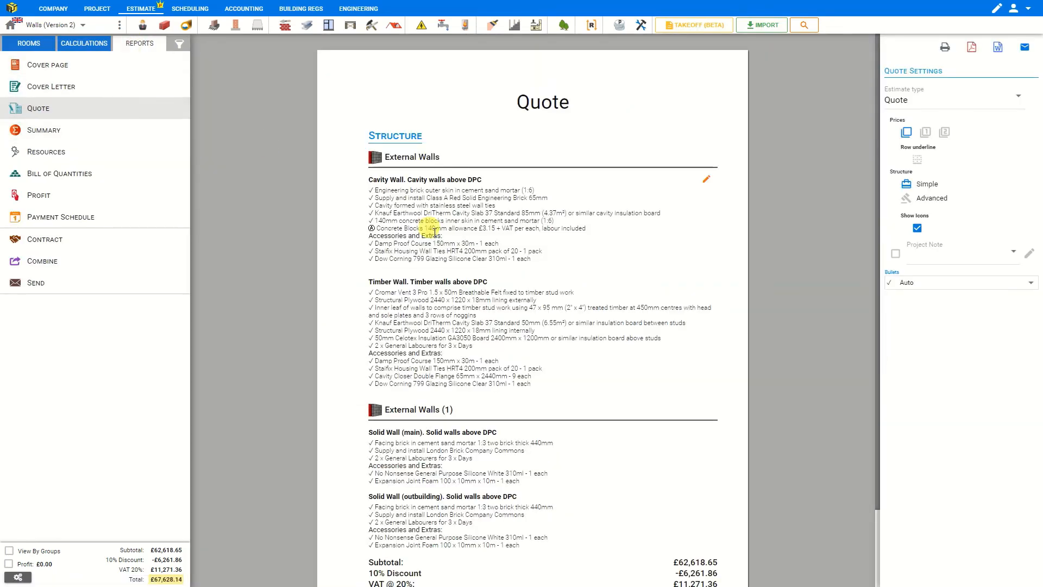
pyautogui.scroll(-2, 413, 218)
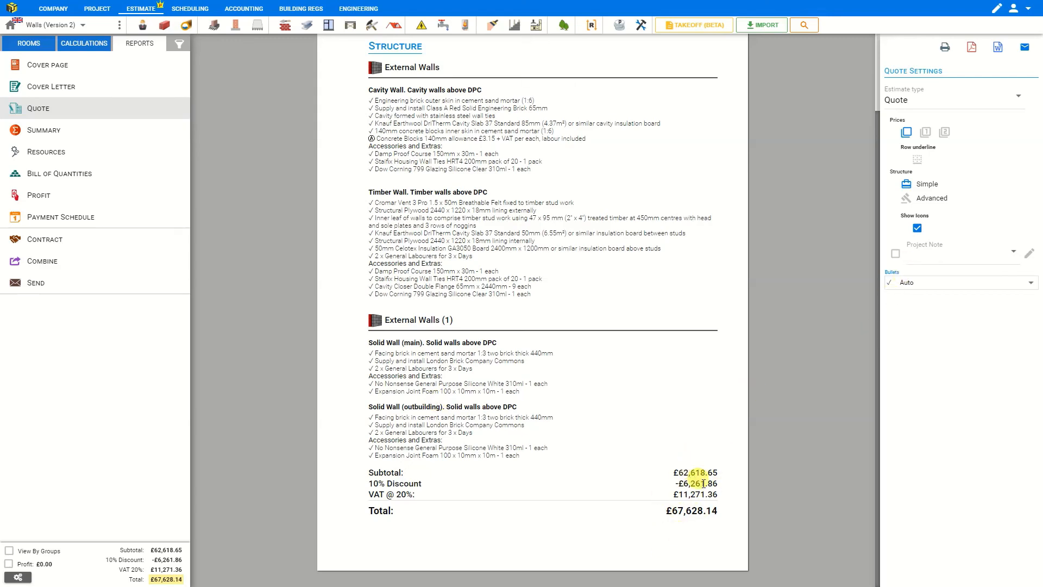
pyautogui.click(940, 200)
pyautogui.scroll(-8, 594, 214)
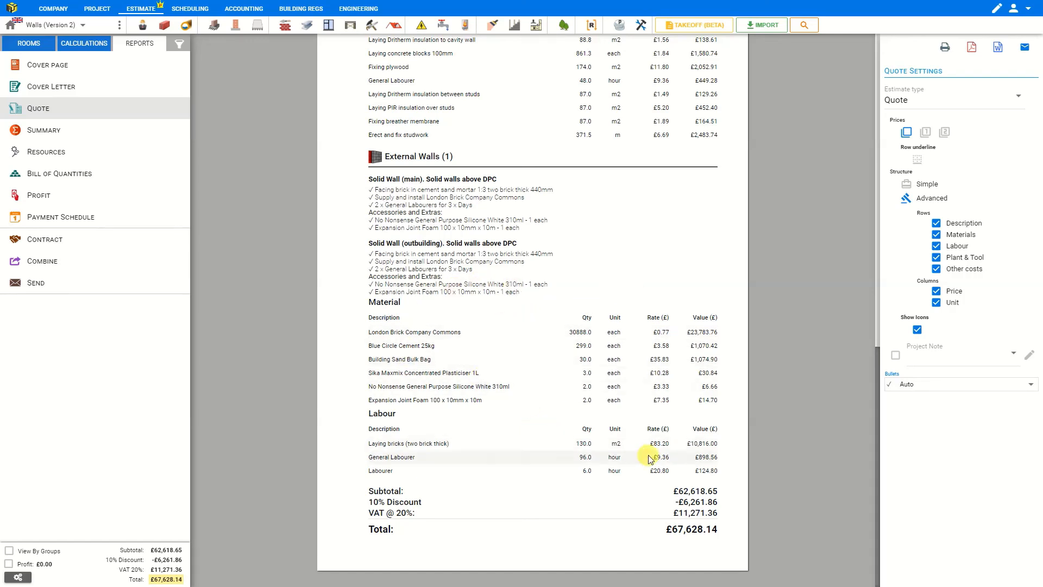
# Turn the Description, Materials and Labour rows off in the quote, then turn them back on.
pyautogui.click(936, 223)
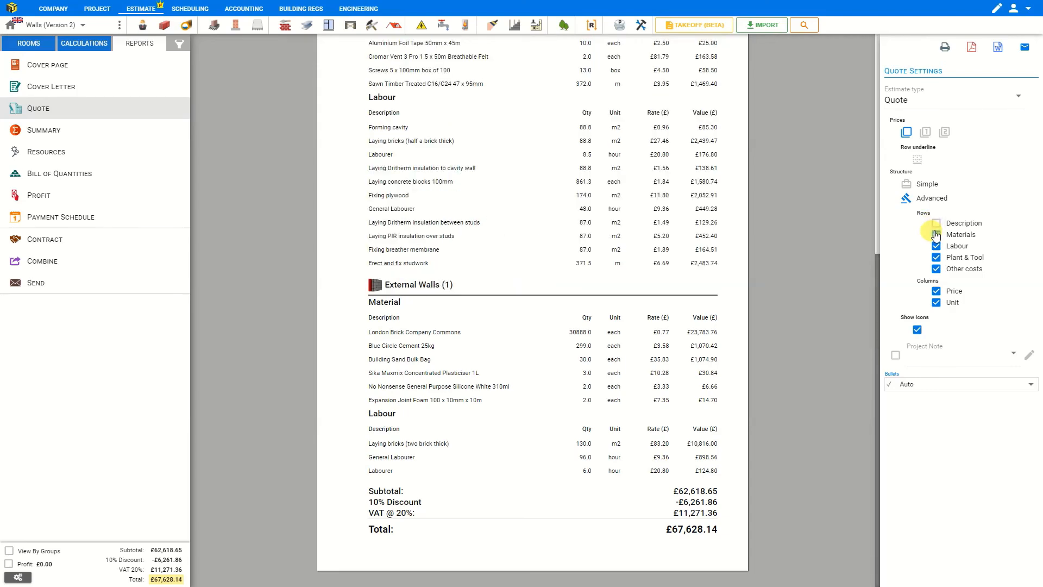
pyautogui.click(936, 235)
pyautogui.click(936, 246)
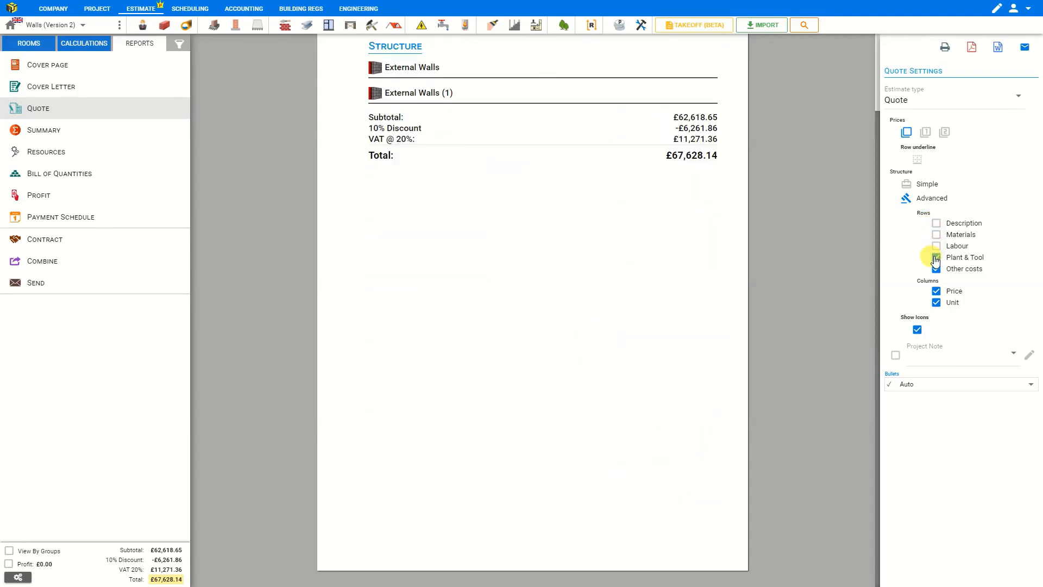
pyautogui.click(936, 246)
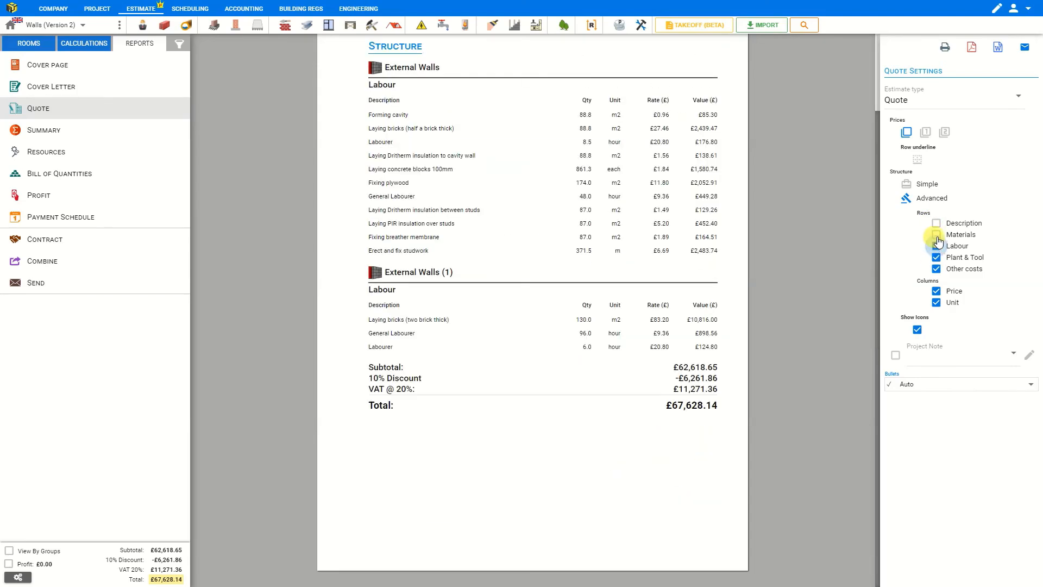
pyautogui.click(936, 235)
pyautogui.click(936, 223)
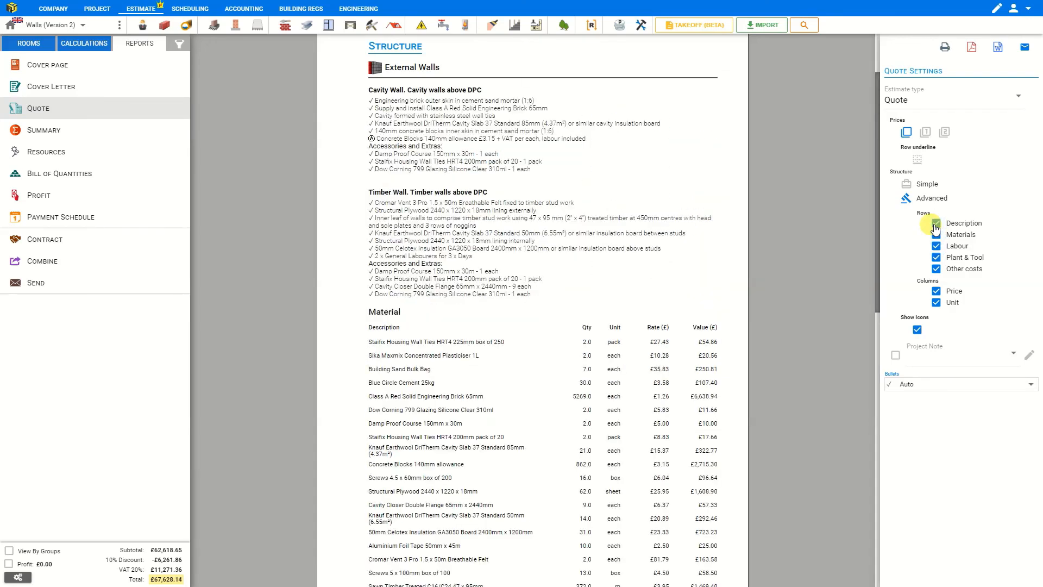